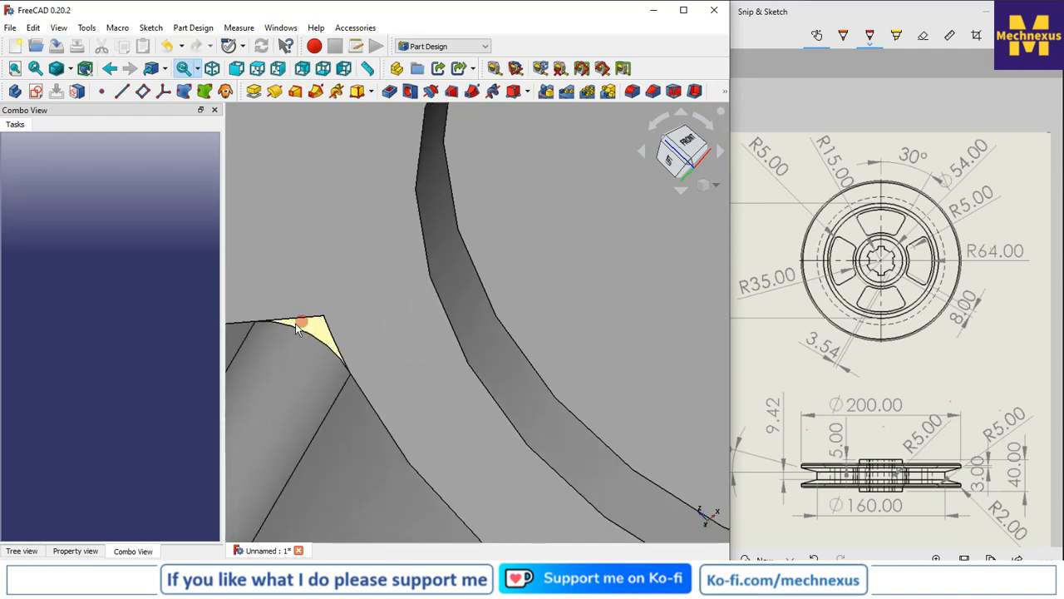
# - Examine the corners of the patterned slots, comparing the model with the fillet and with the polar pattern shown
pyautogui.scroll(-5, 403, 346)
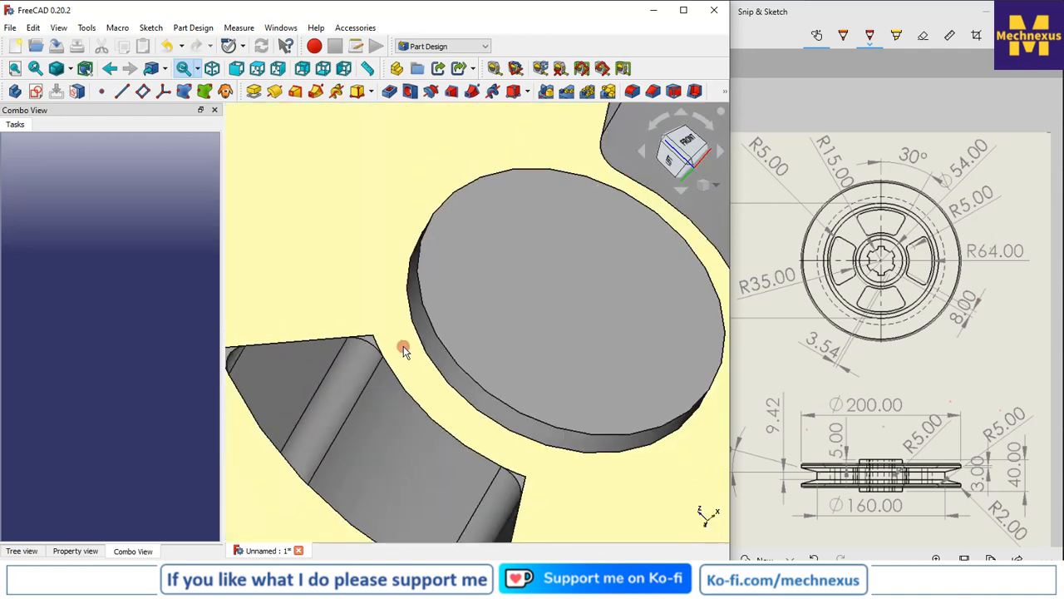
pyautogui.moveTo(404, 351); pyautogui.dragTo(286, 372, button='middle')
pyautogui.click(21, 551)
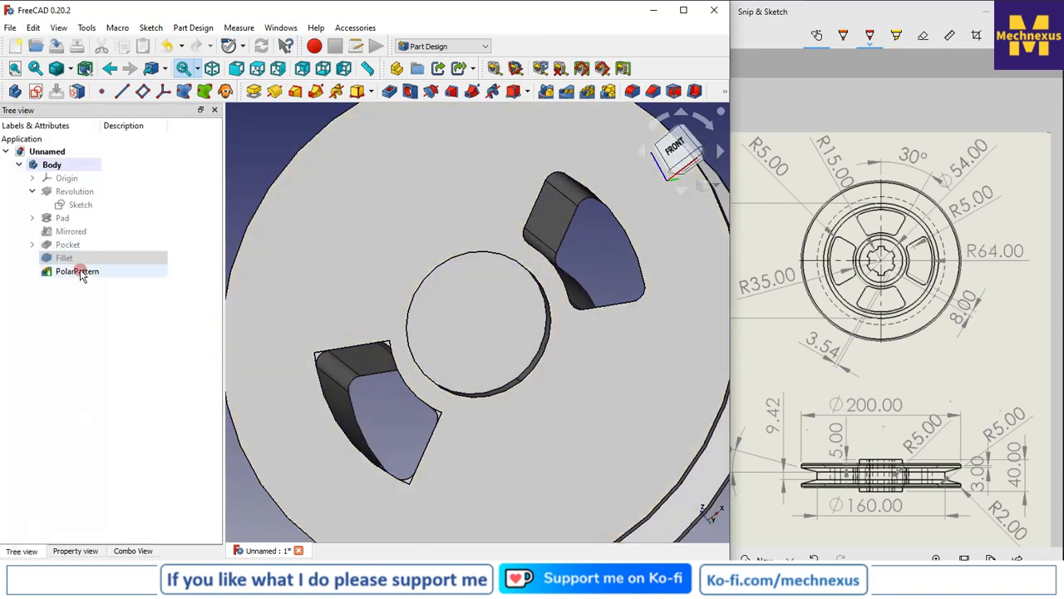
pyautogui.click(67, 259)
pyautogui.press('space')
pyautogui.rightClick(70, 275)
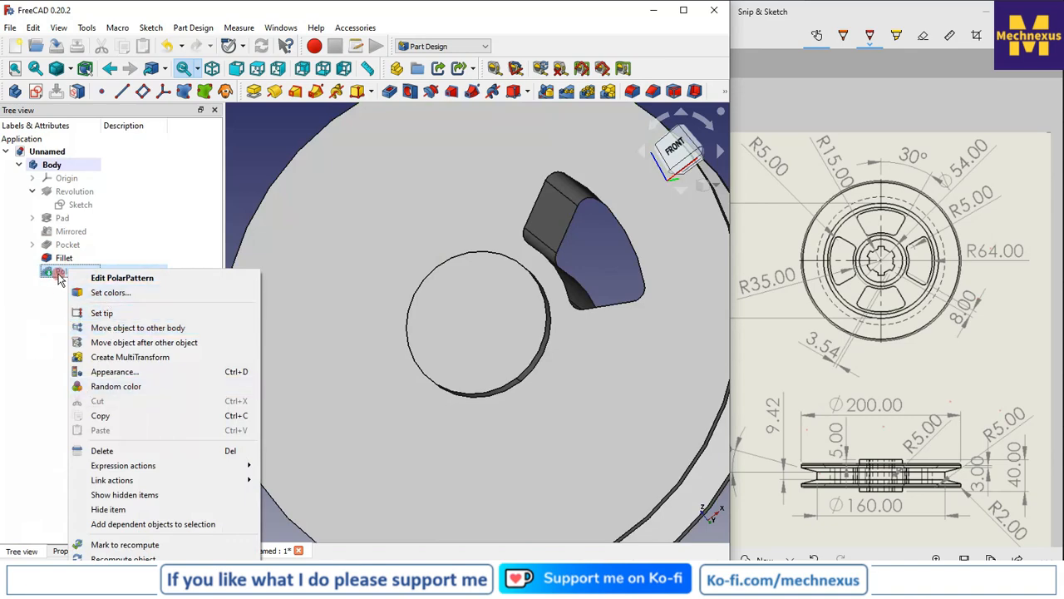
pyautogui.click(60, 274)
pyautogui.press('space')
# - Delete the polar pattern and the fillet from the body, leaving the slot pocket as the last feature
pyautogui.rightClick(93, 273)
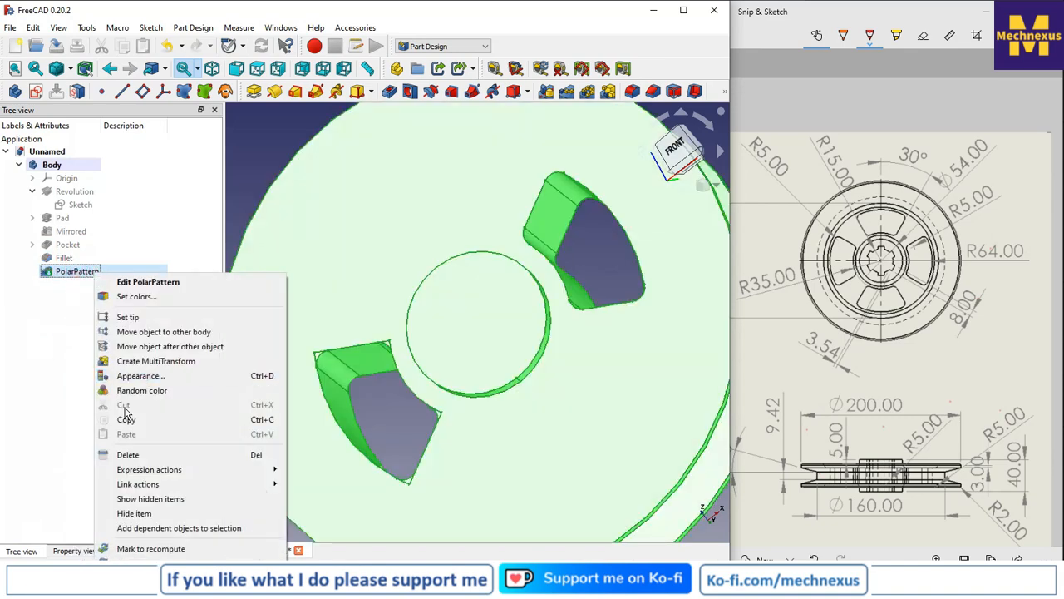
pyautogui.click(133, 454)
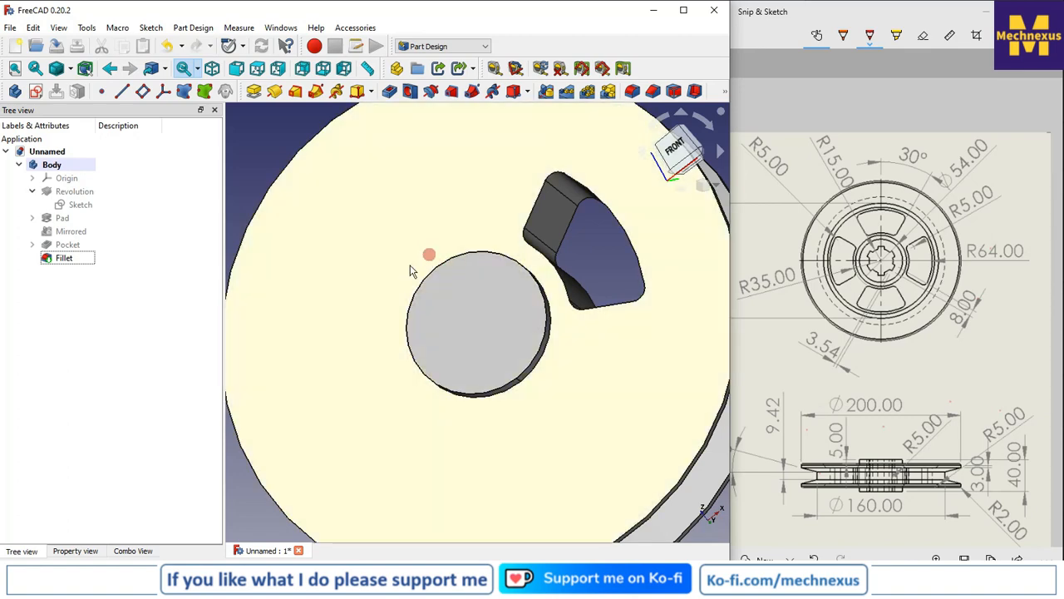
pyautogui.rightClick(70, 259)
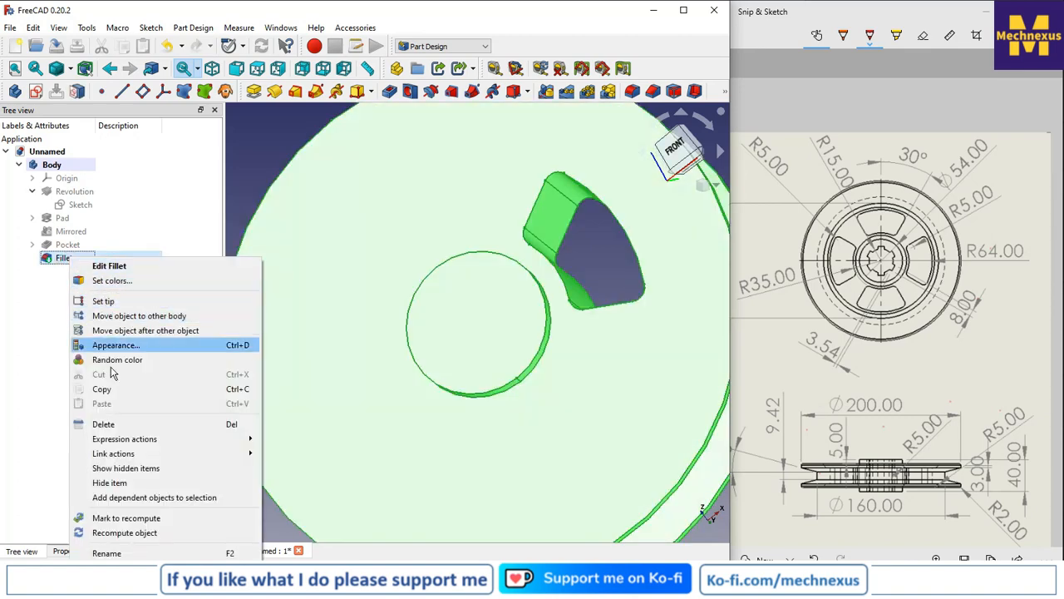
pyautogui.click(106, 424)
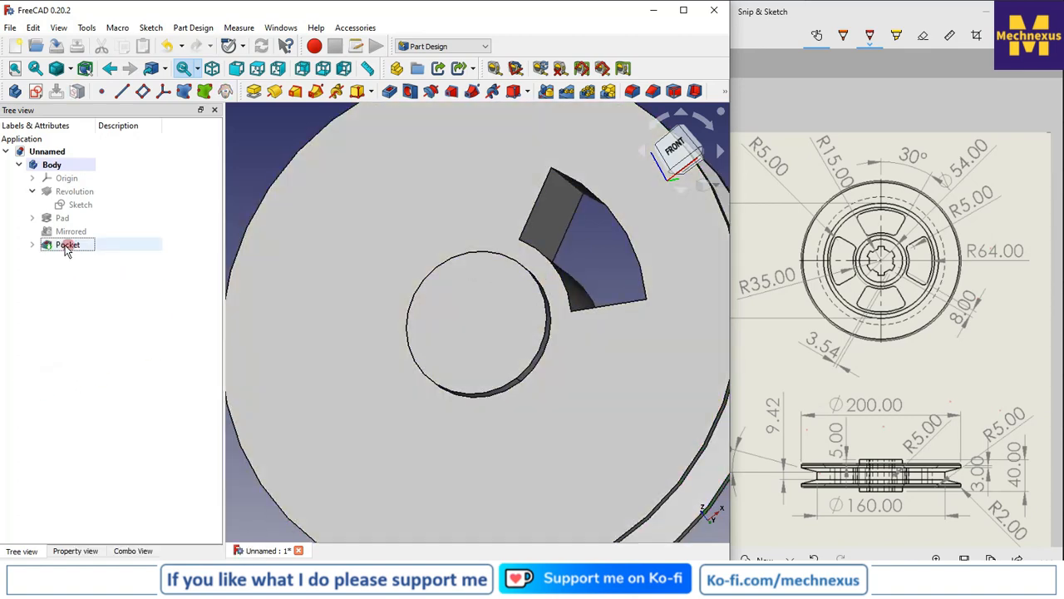
# - Create a polar pattern of the slot pocket with 4 occurrences over 360° about the normal sketch axis
pyautogui.click(57, 246)
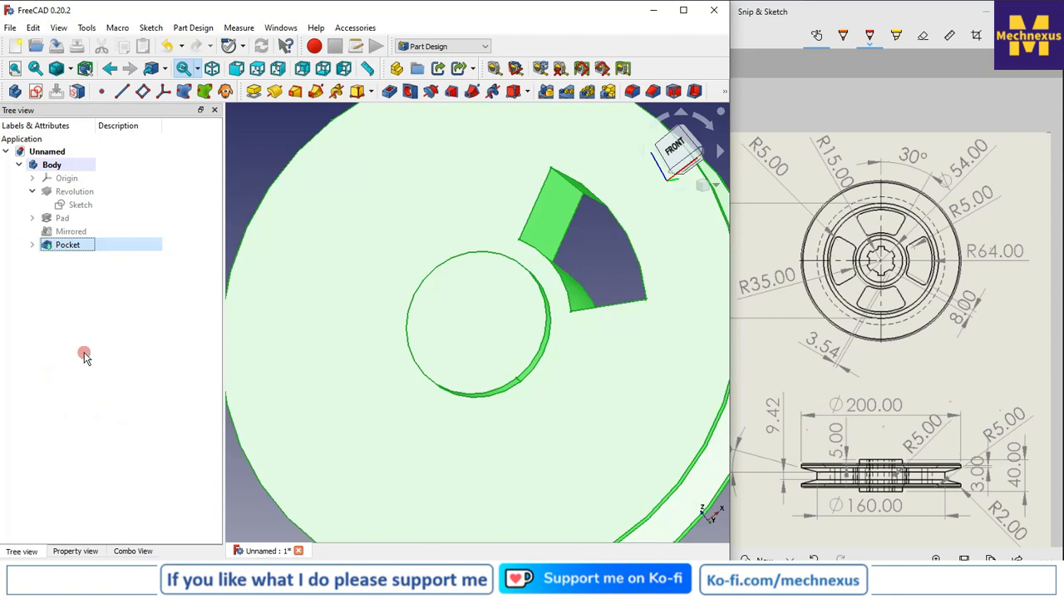
pyautogui.click(587, 91)
pyautogui.scroll(2, 372, 236)
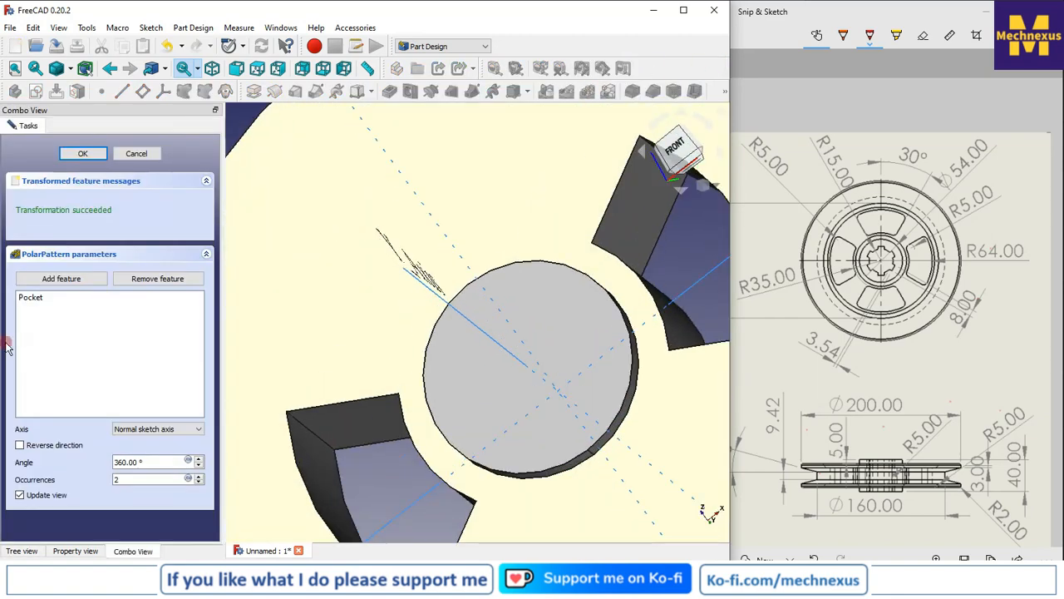
pyautogui.click(119, 482)
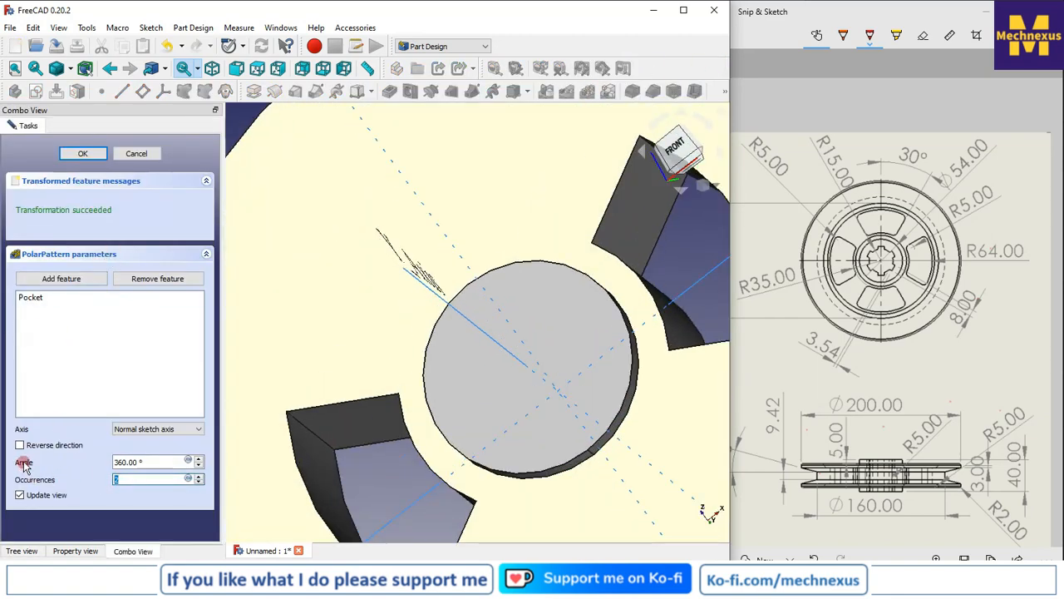
pyautogui.scroll(-5, 427, 436)
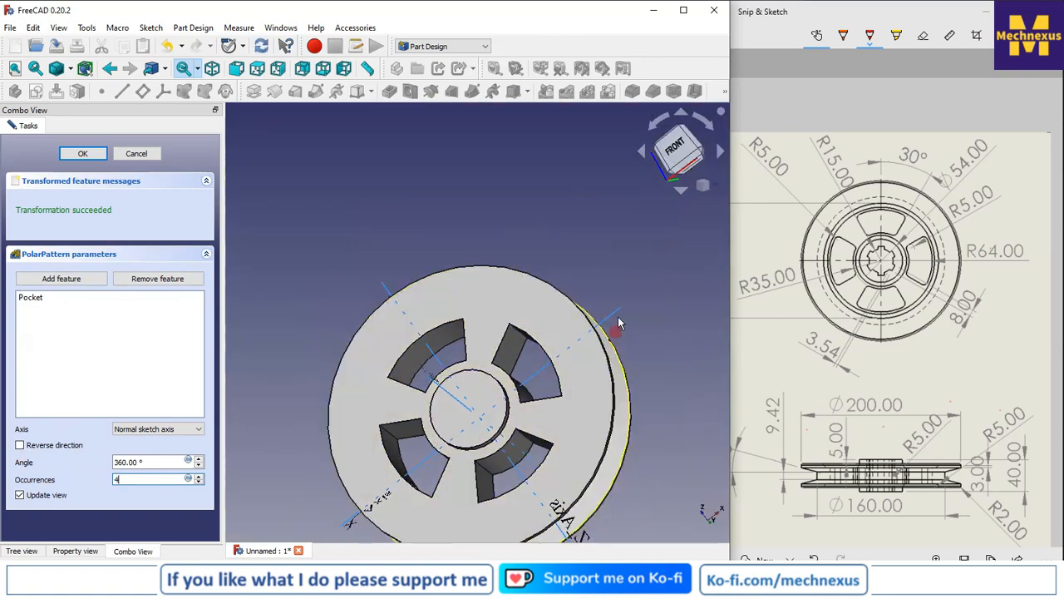
pyautogui.moveTo(418, 381)
pyautogui.mouseDown(button='middle')
pyautogui.moveTo(416, 351)
pyautogui.moveTo(420, 392)
pyautogui.moveTo(521, 365)
pyautogui.moveTo(424, 384)
pyautogui.mouseUp(button='middle')
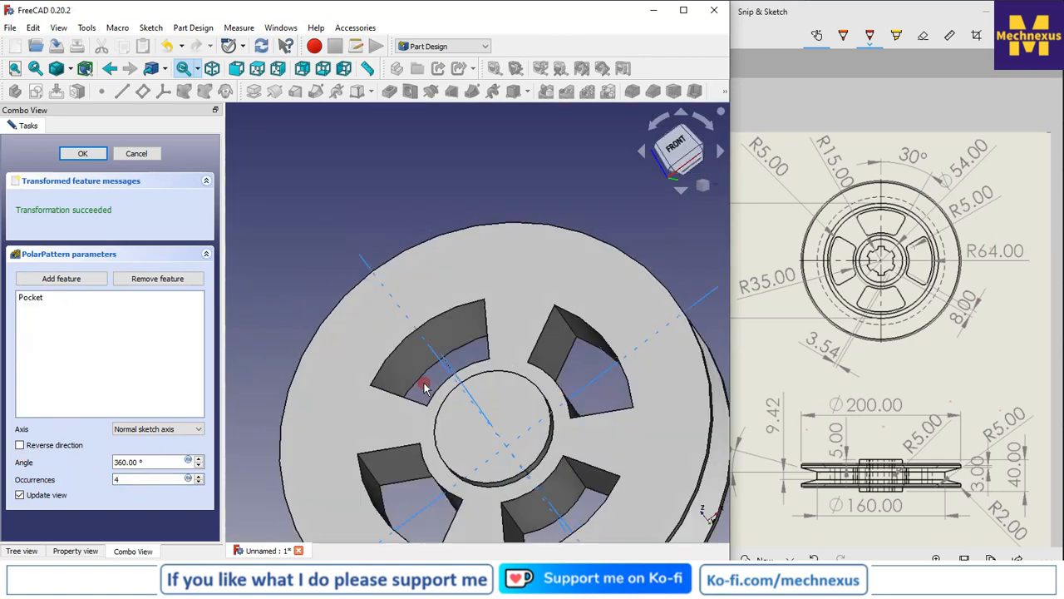
pyautogui.click(83, 154)
# - Start a sketch on the hub's circular end face and draw a circle about 37 mm in diameter centred on the origin
pyautogui.scroll(4, 553, 403)
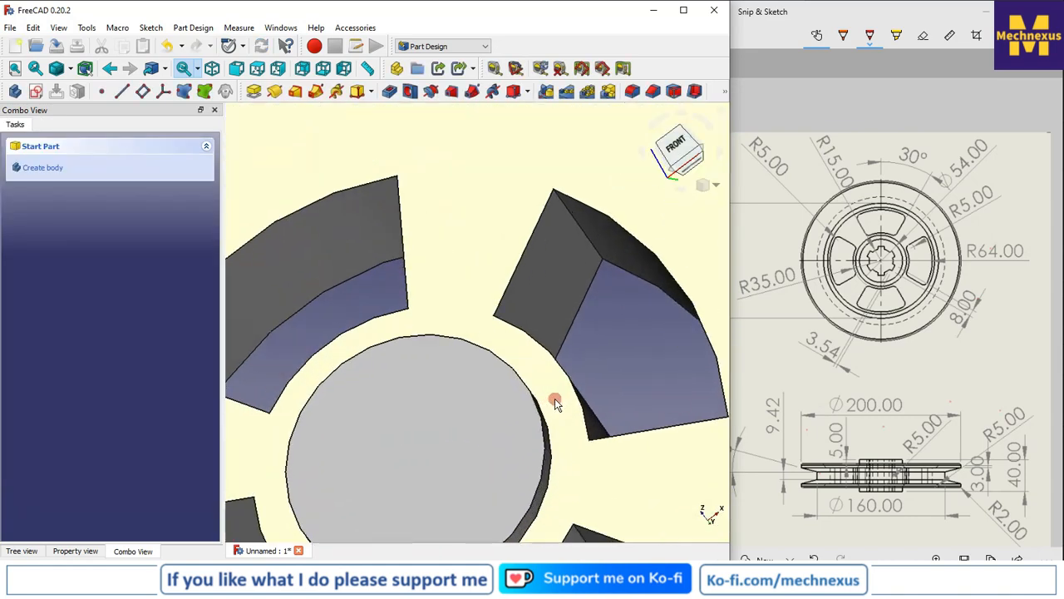
pyautogui.scroll(-5, 553, 403)
pyautogui.scroll(-3, 552, 403)
pyautogui.moveTo(532, 404); pyautogui.dragTo(356, 452, button='middle')
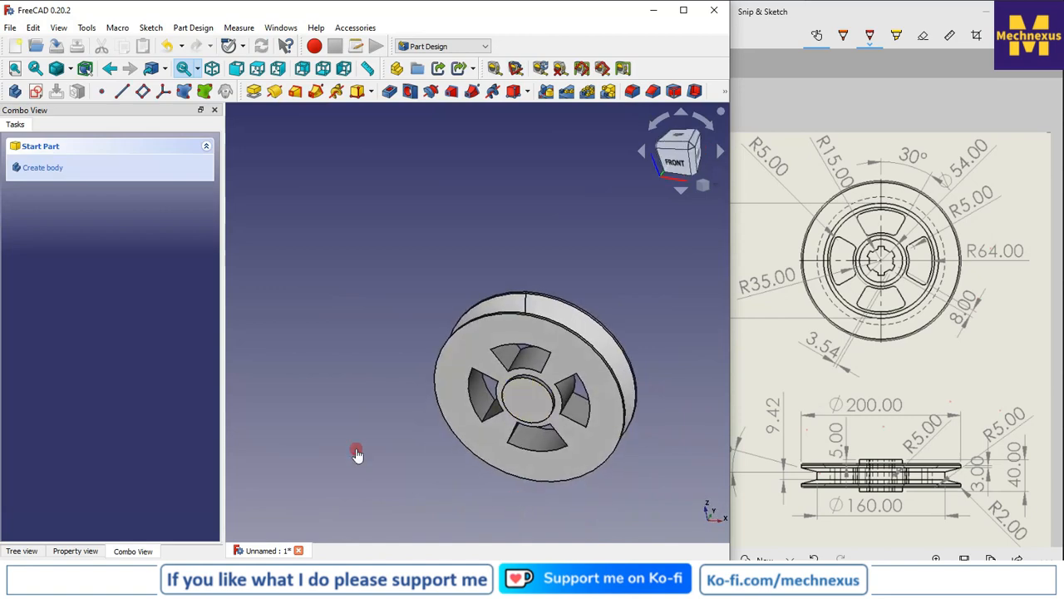
pyautogui.press('0')
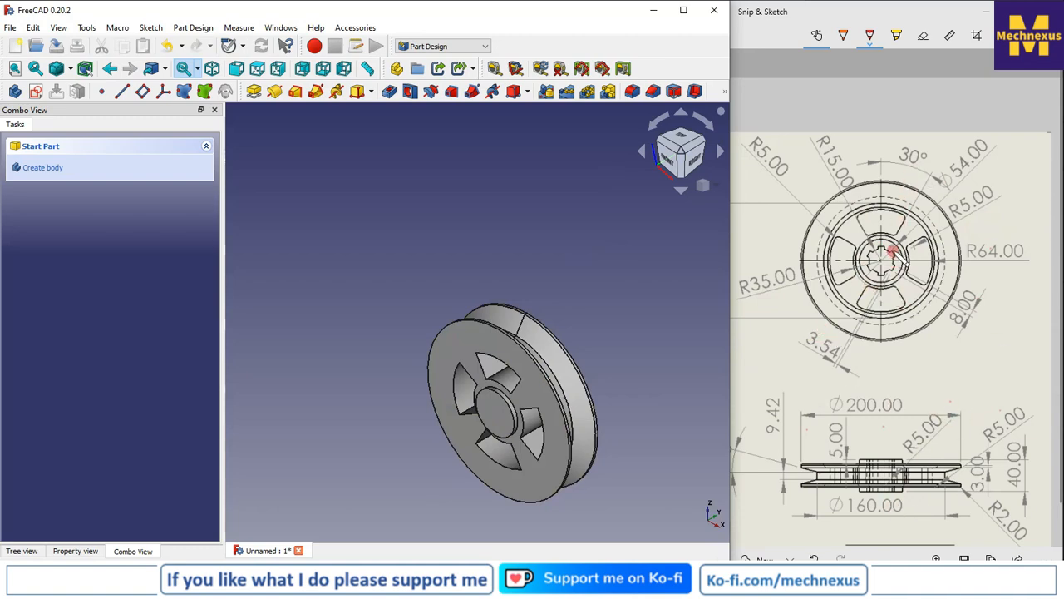
pyautogui.keyDown('ctrl'); pyautogui.scroll(3, 888, 258); pyautogui.keyUp('ctrl')
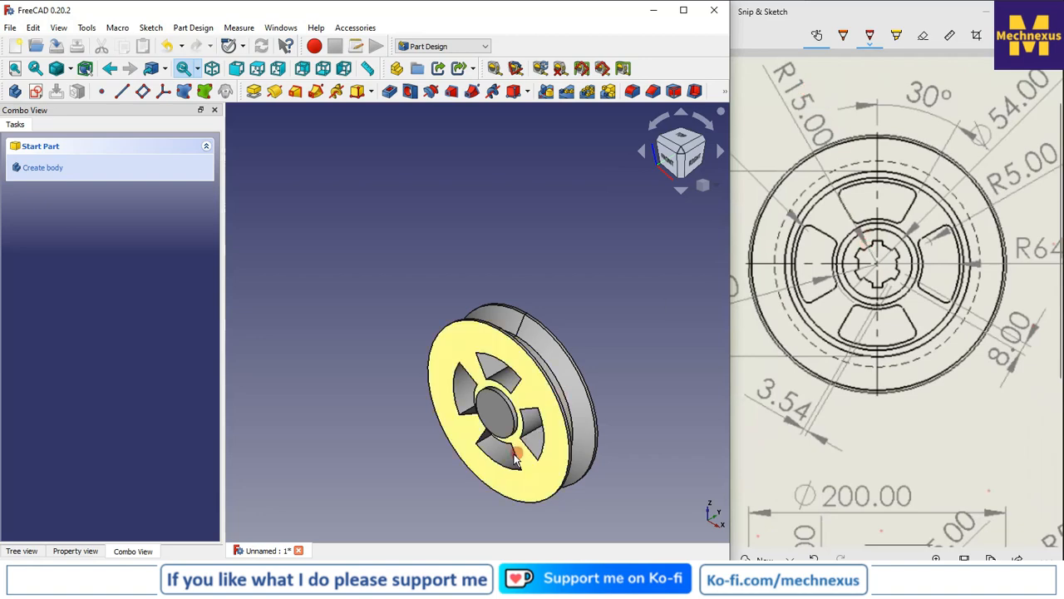
pyautogui.click(492, 413)
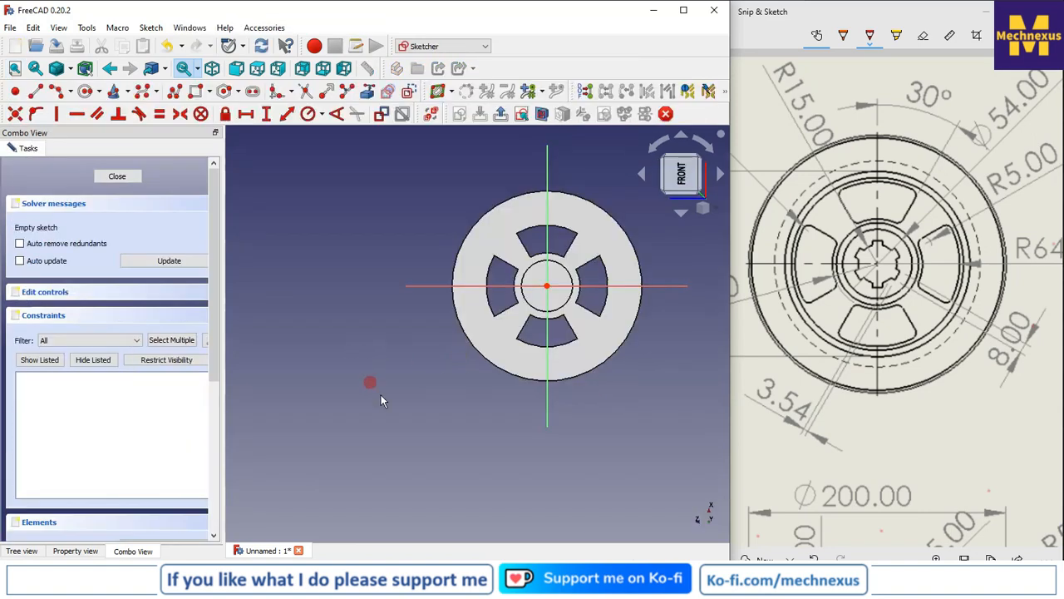
pyautogui.scroll(5, 578, 285)
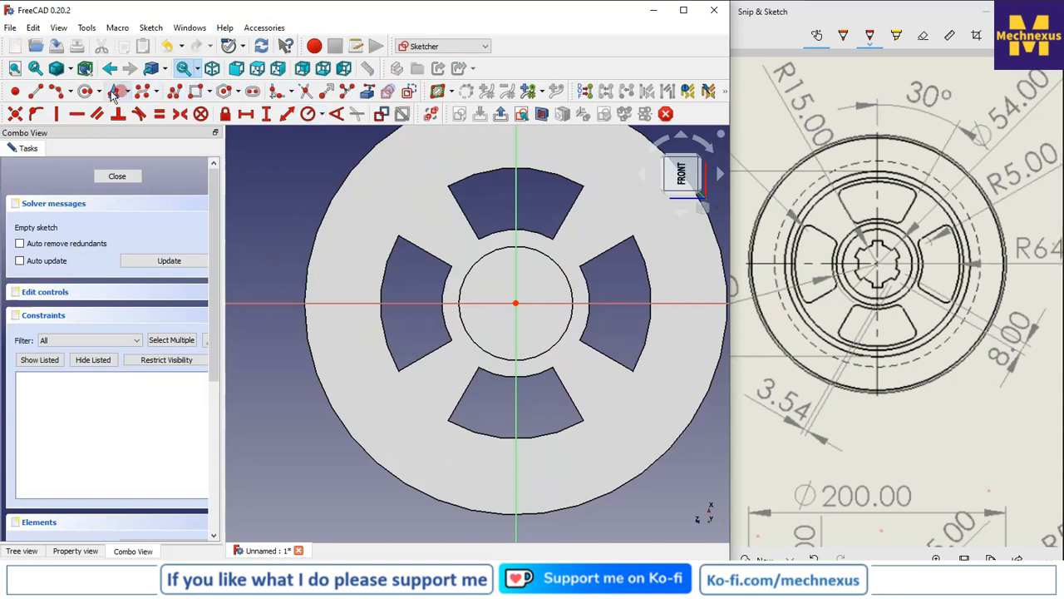
pyautogui.click(85, 91)
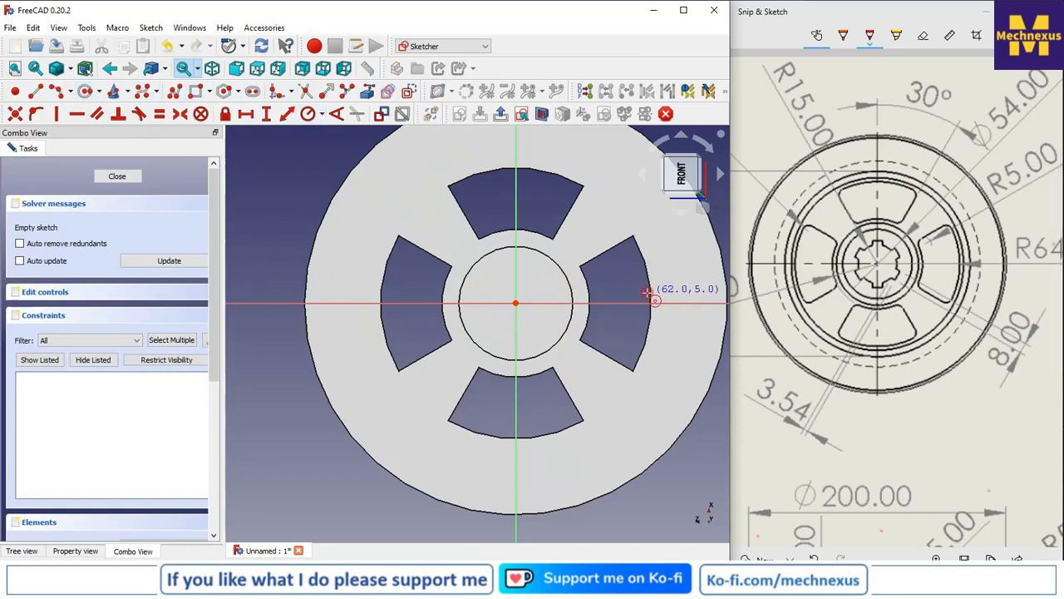
pyautogui.click(516, 304)
pyautogui.click(545, 330)
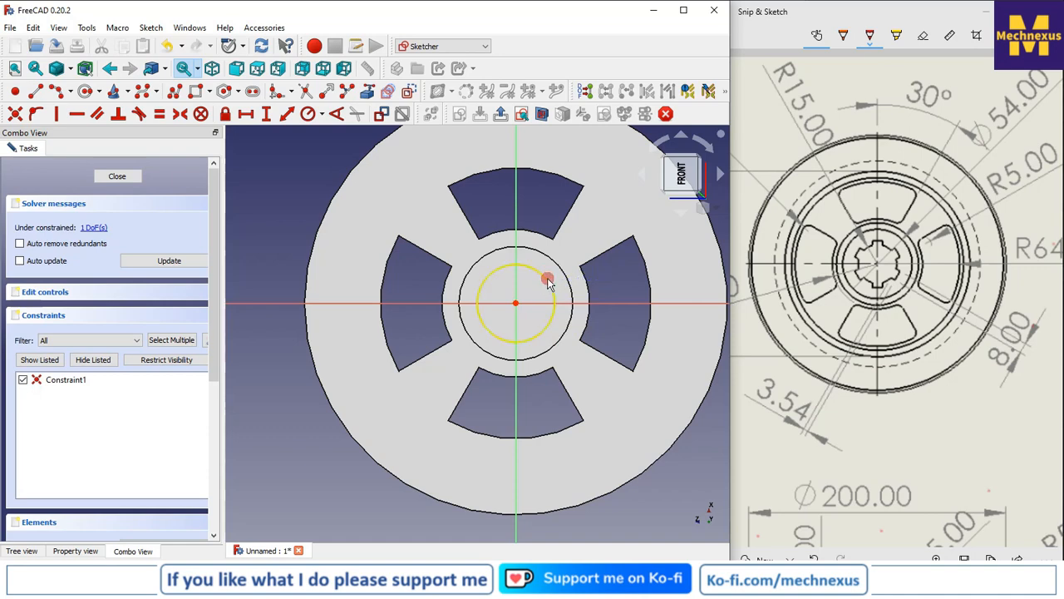
# - Constrain the hub circle's diameter to 30 mm and finish the sketch
pyautogui.click(548, 283)
pyautogui.click(321, 115)
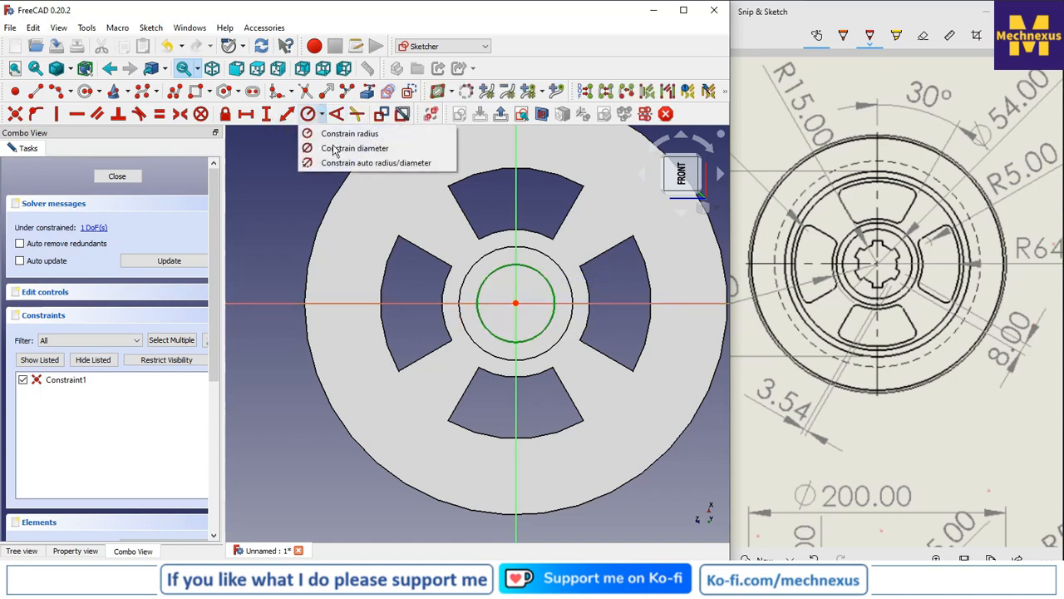
pyautogui.click(335, 148)
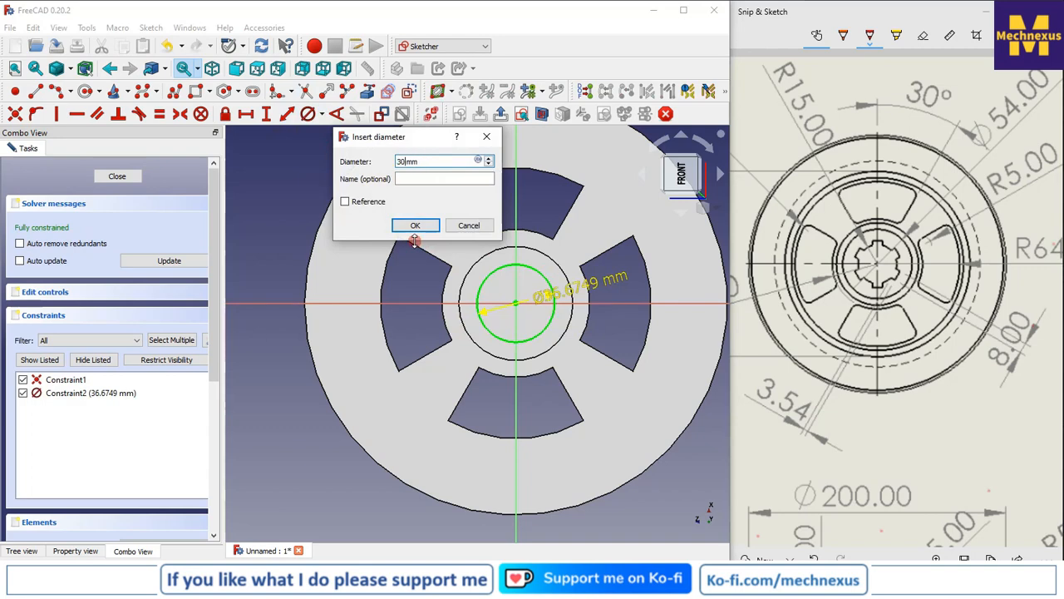
pyautogui.press('Return')
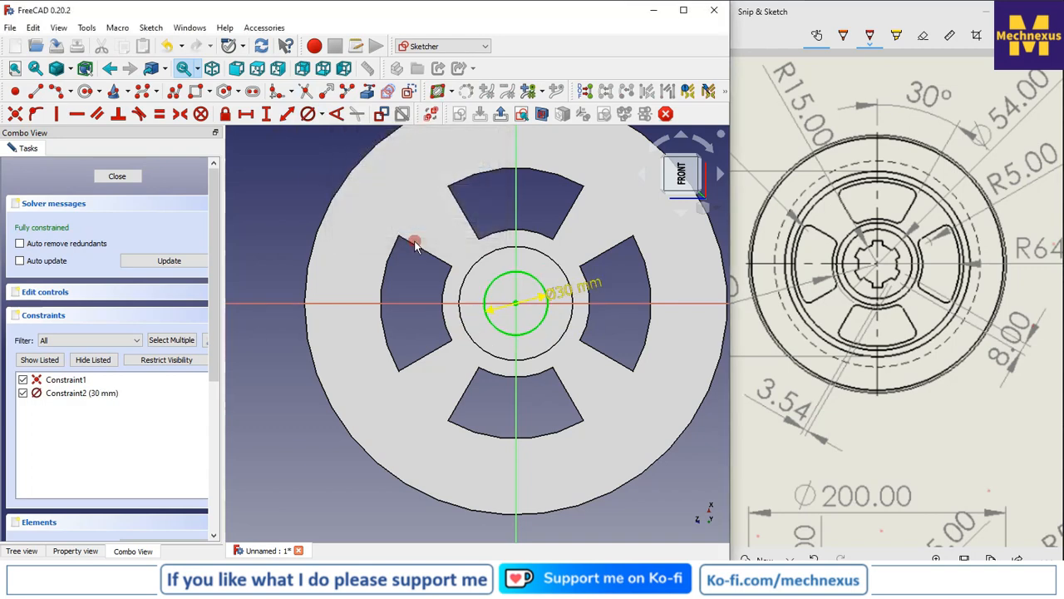
pyautogui.click(118, 177)
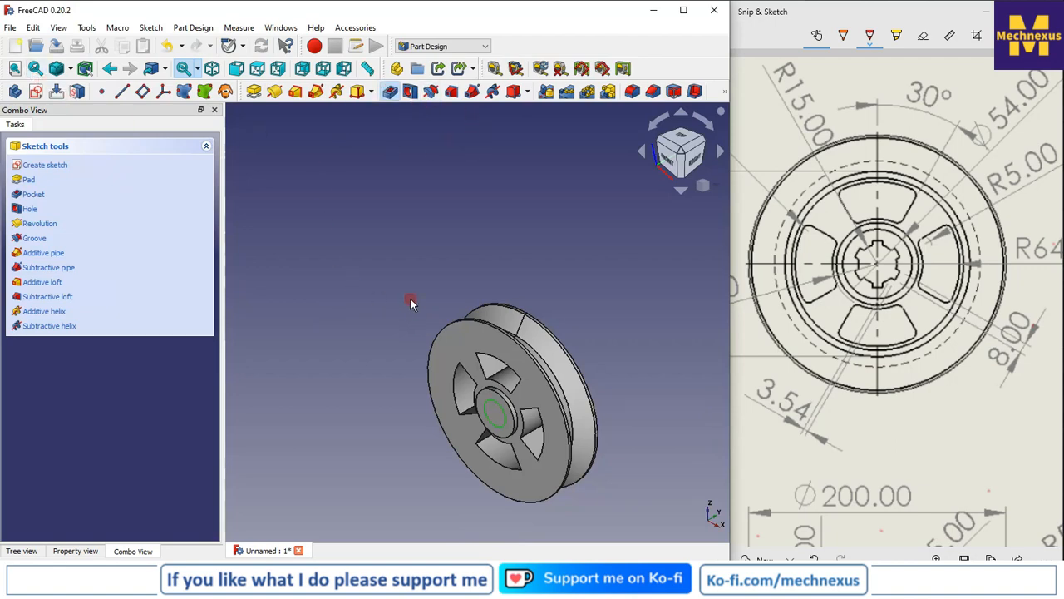
# - Cut the 30 mm circle through the whole pulley as a Through all pocket
pyautogui.click(126, 204)
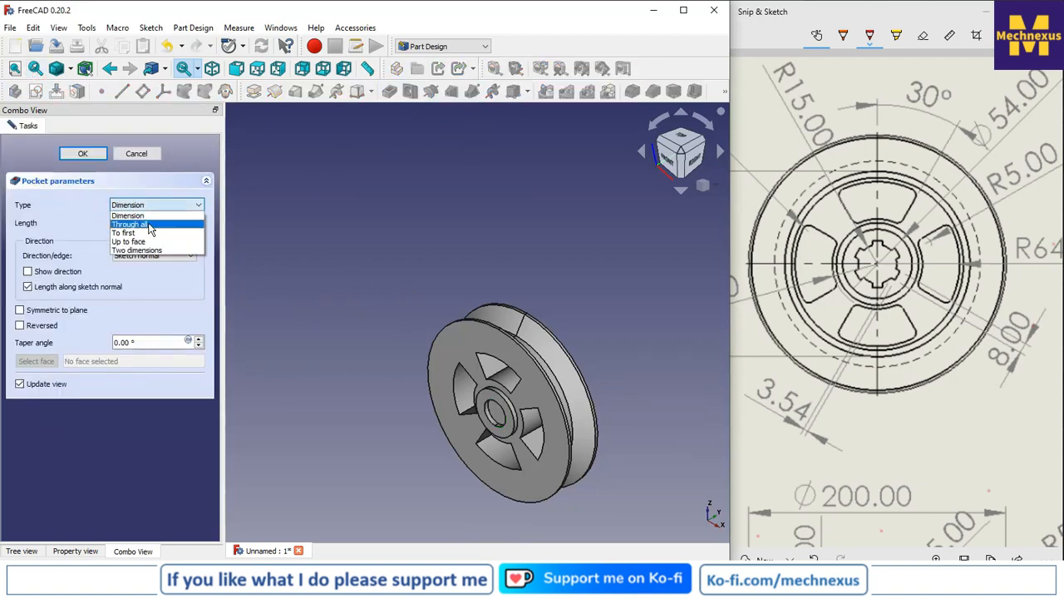
pyautogui.click(151, 227)
pyautogui.click(85, 154)
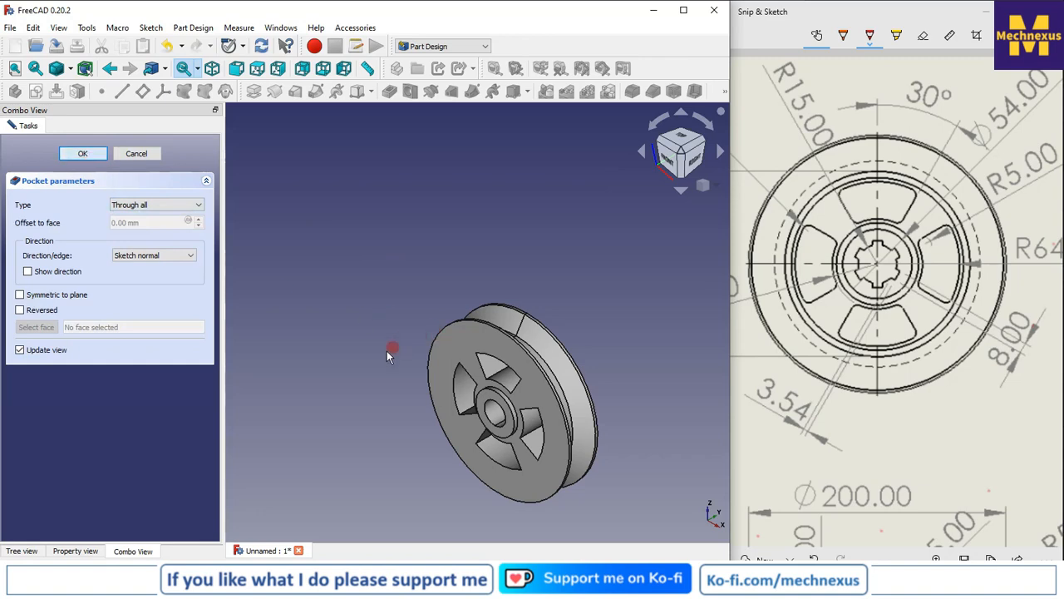
# - Start a sketch on the hub's ring-shaped end face and reference the bore's edge as external geometry
pyautogui.click(485, 408)
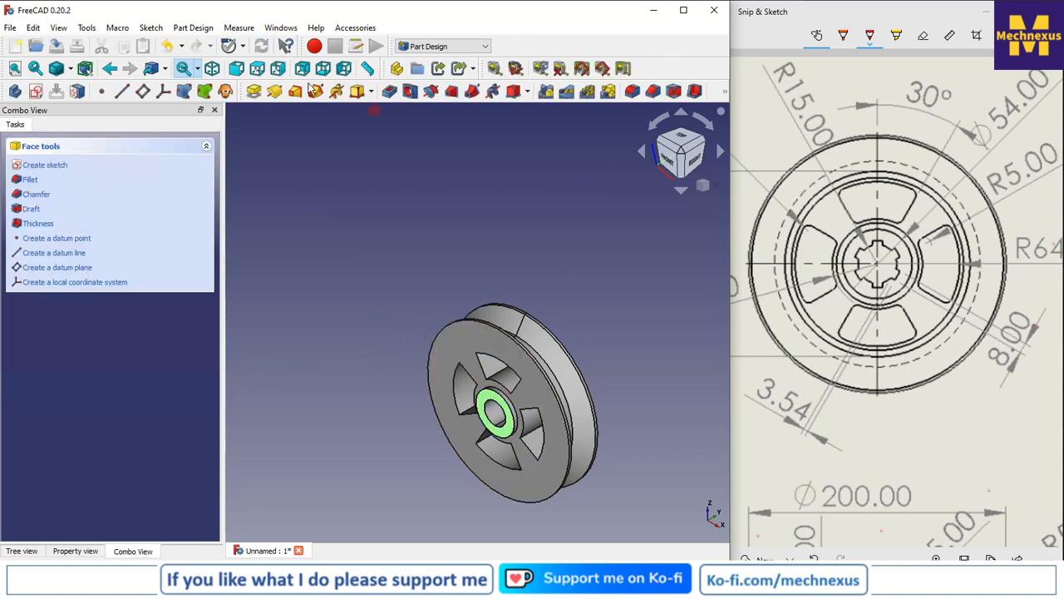
pyautogui.click(37, 93)
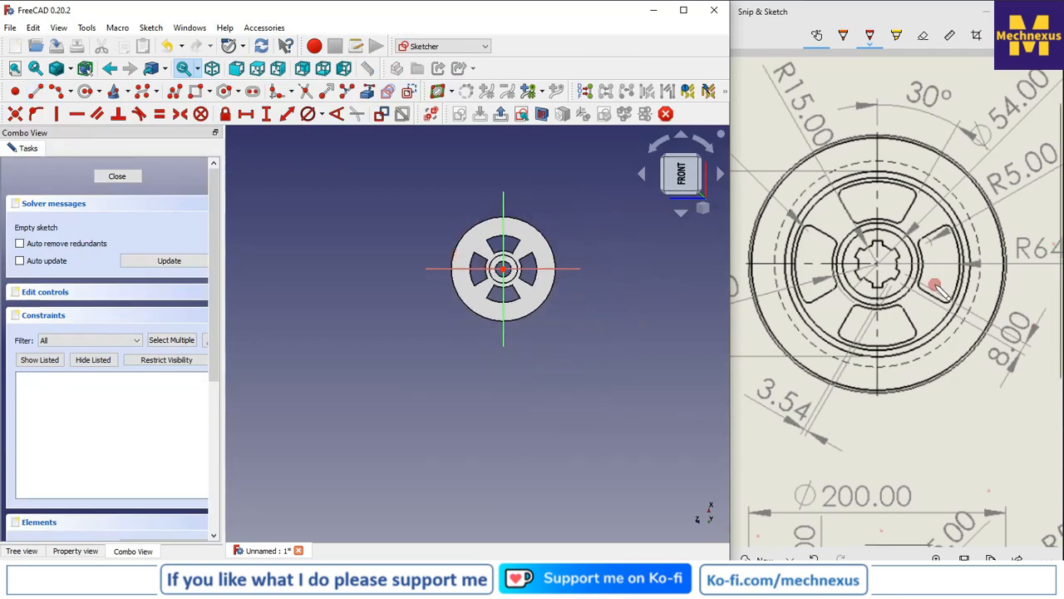
pyautogui.scroll(10, 491, 257)
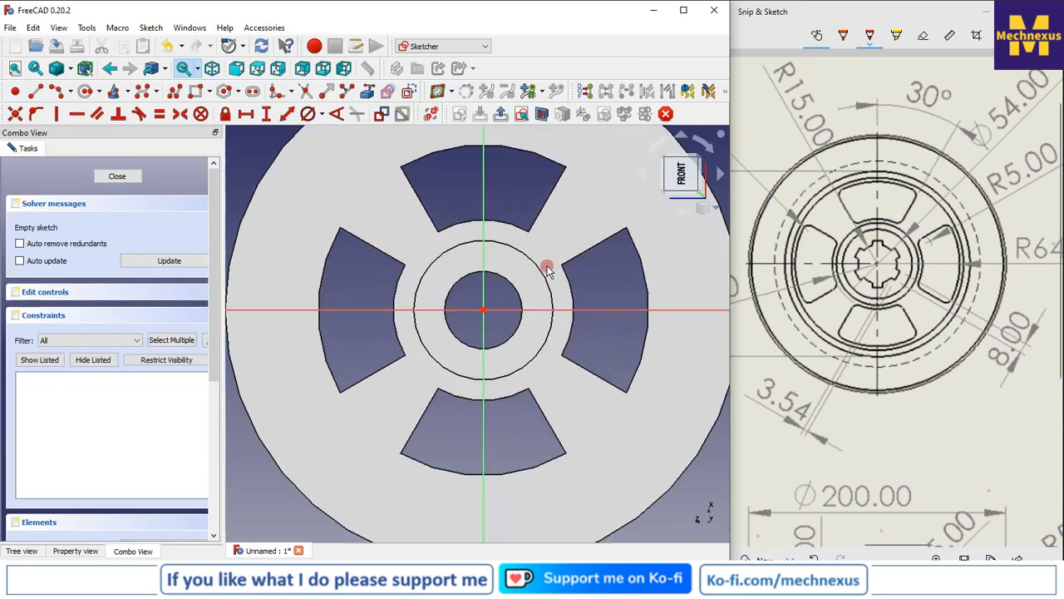
pyautogui.click(367, 92)
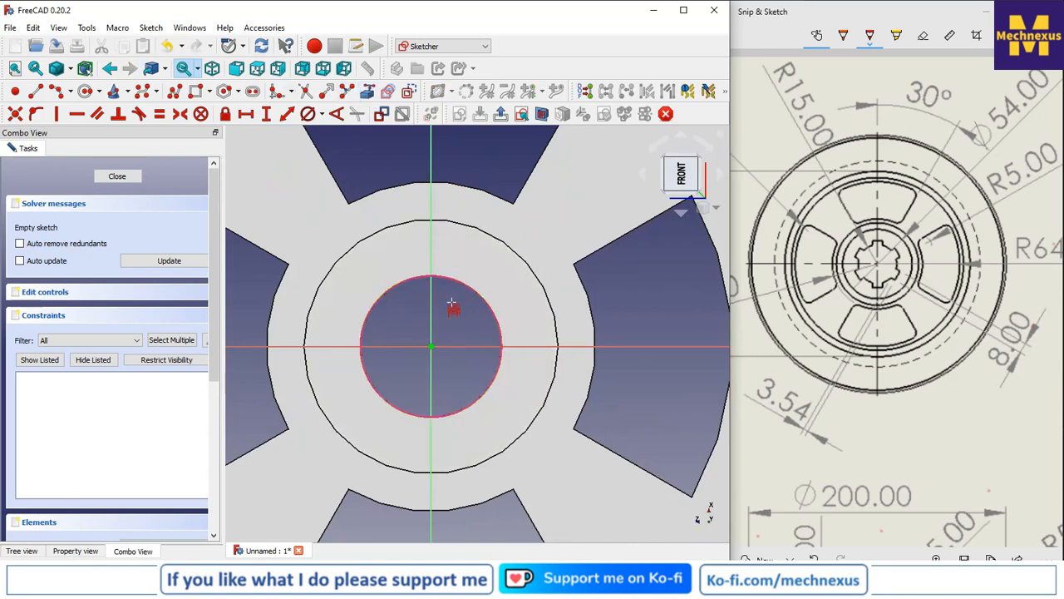
# - Draw a short horizontal line crossing the vertical axis just above the bore, about 19 mm from the origin
pyautogui.click(36, 93)
pyautogui.scroll(2, 427, 259)
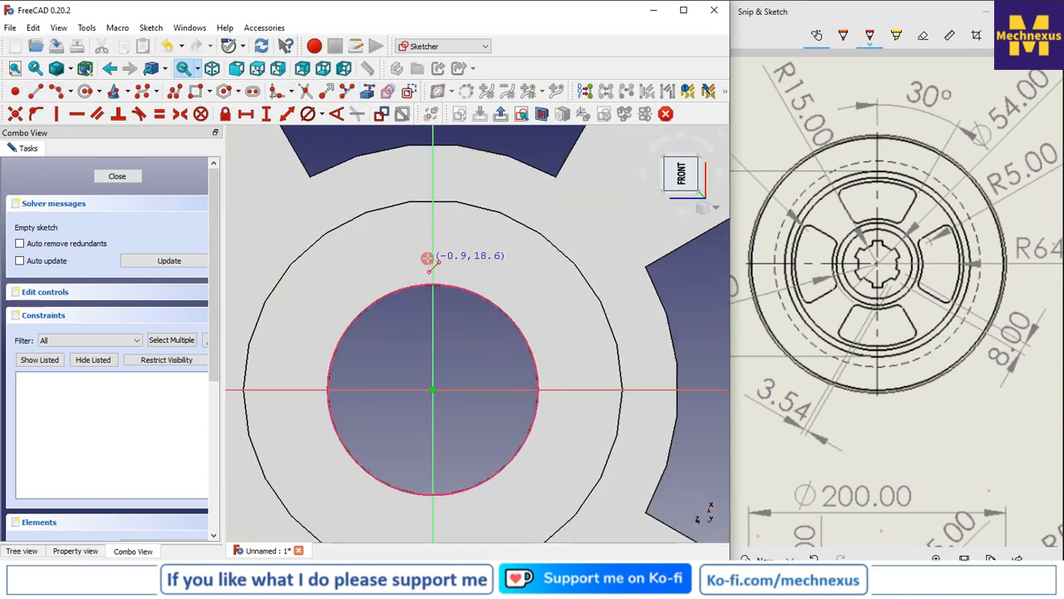
pyautogui.click(396, 258)
pyautogui.click(461, 258)
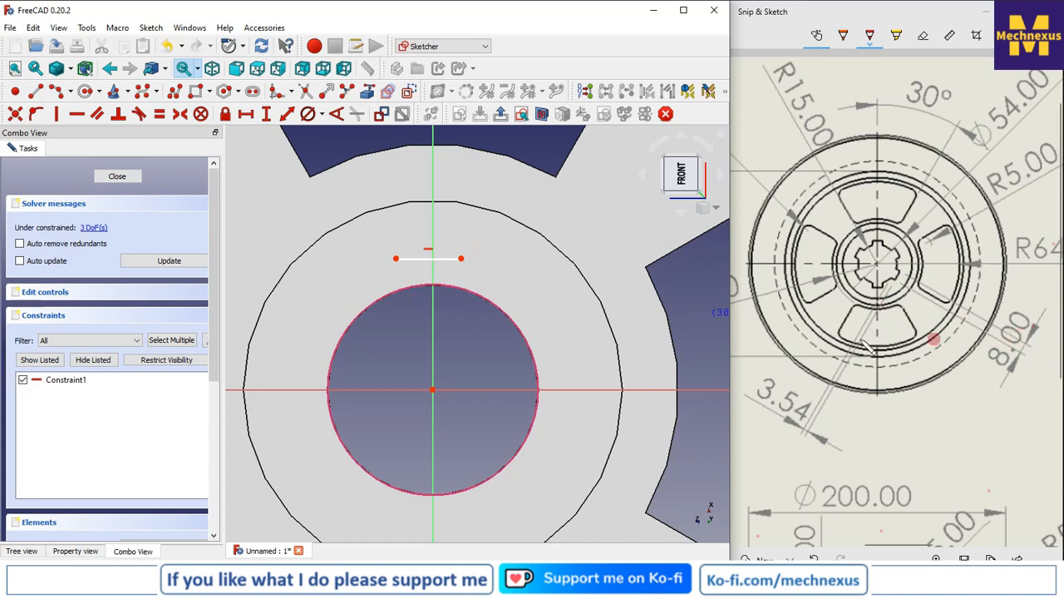
# - Draw a second line in the sketch, starting from a point on the referenced bore edge
pyautogui.scroll(2, 436, 245)
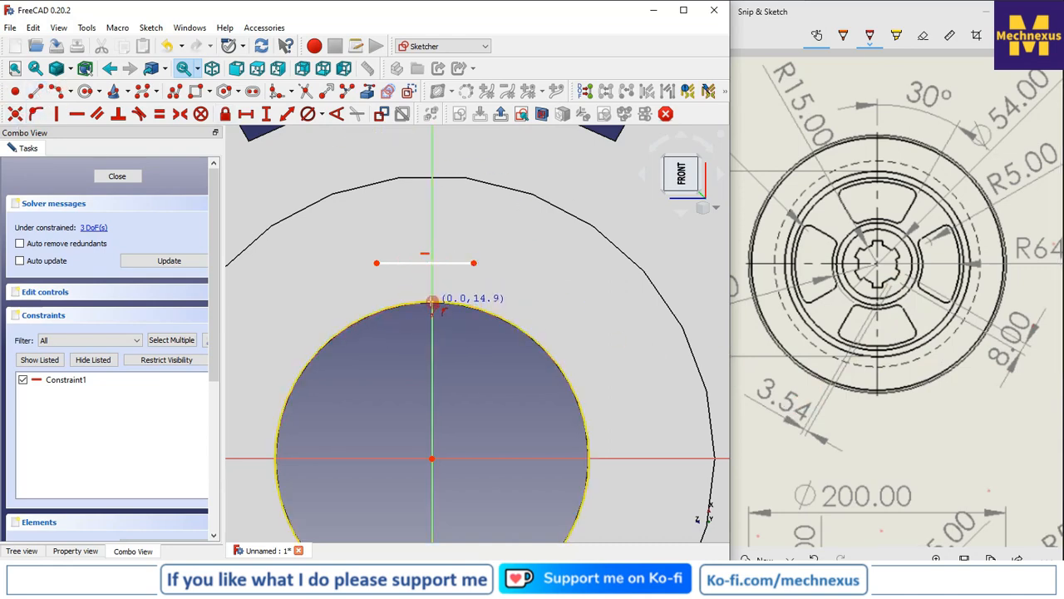
pyautogui.click(432, 301)
pyautogui.click(528, 305)
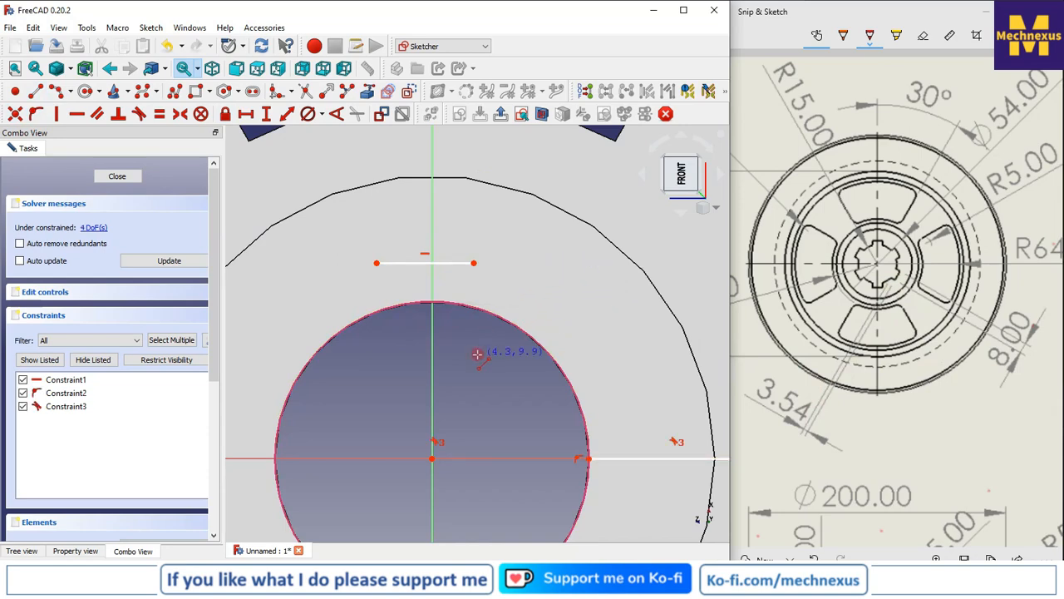
pyautogui.press('Escape')
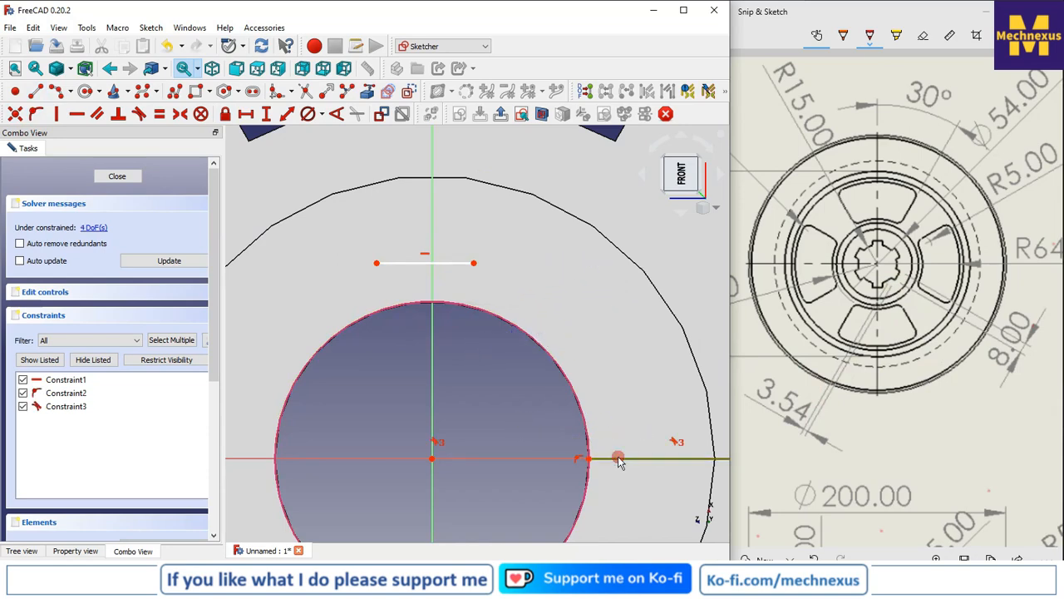
# - Delete the second line that starts on the bore edge
pyautogui.click(619, 459)
pyautogui.press('Delete')
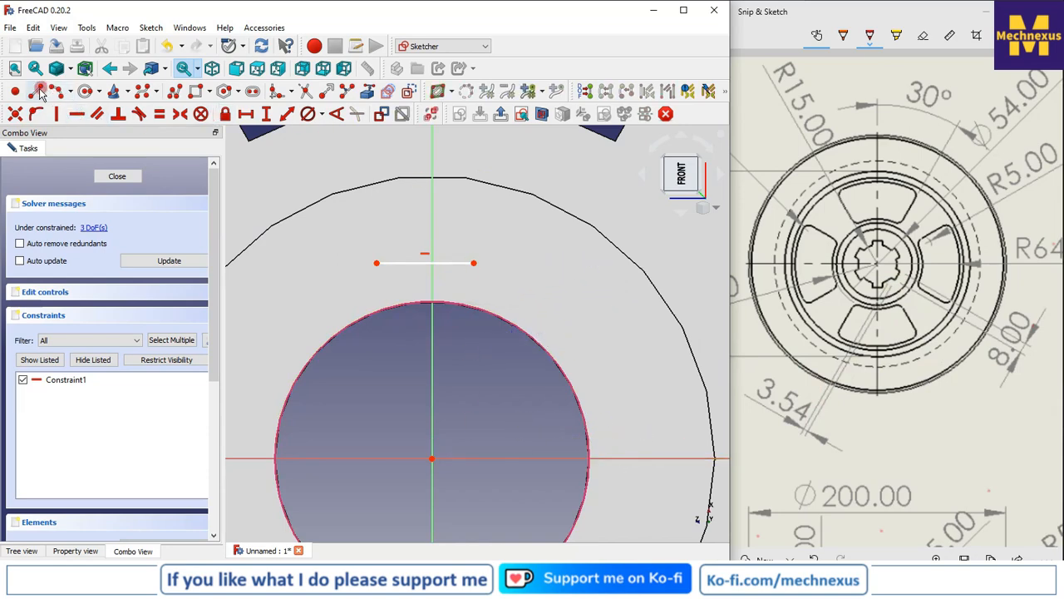
pyautogui.click(37, 91)
pyautogui.click(433, 289)
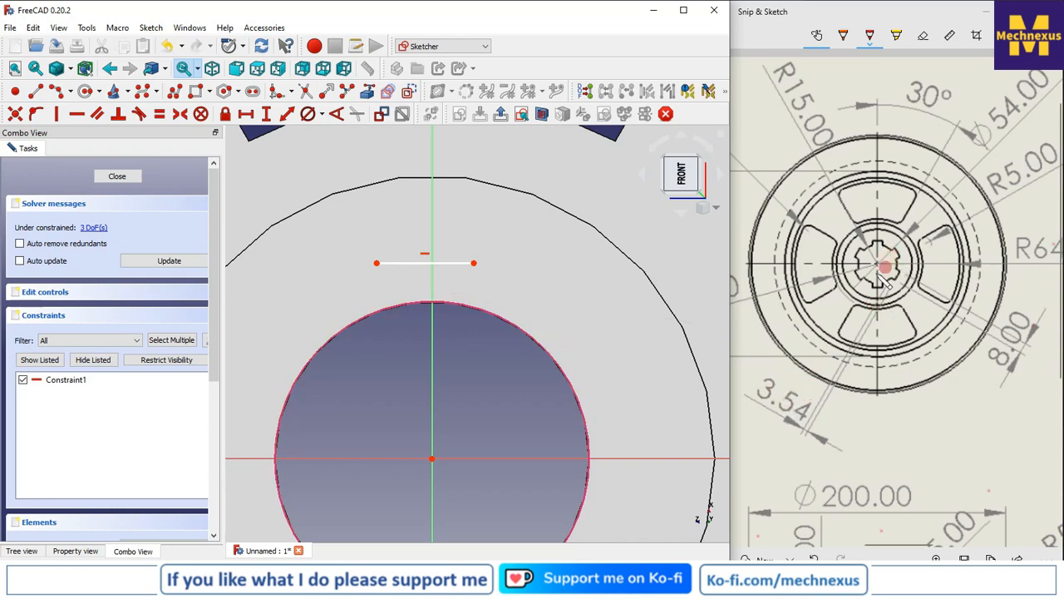
# - Constrain the vertical distance from the origin to the horizontal line's left end to 15+3.54 mm
pyautogui.scroll(-1, 452, 341)
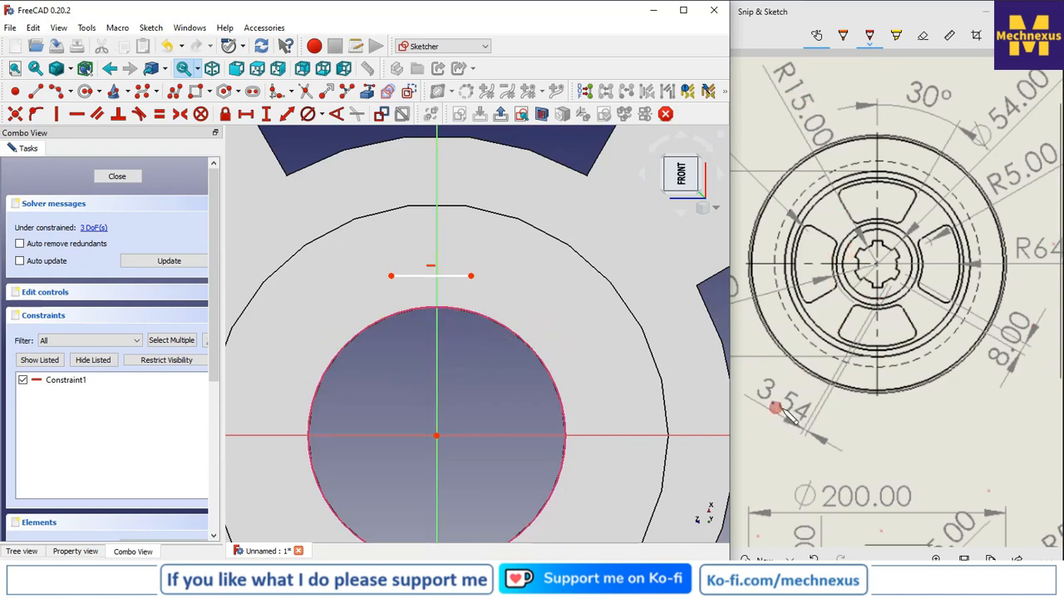
pyautogui.click(437, 434)
pyautogui.click(391, 275)
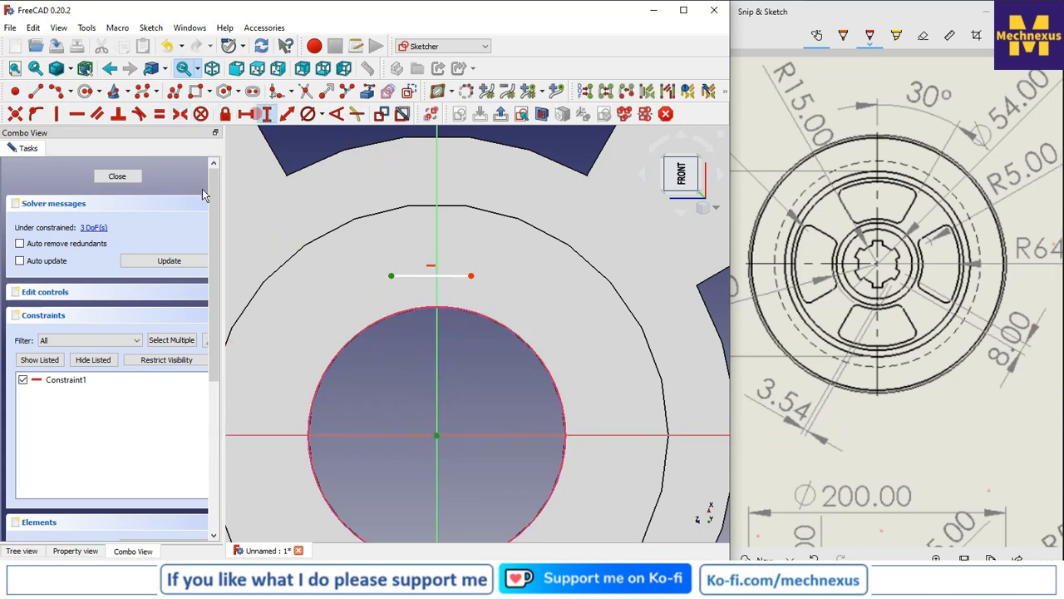
pyautogui.click(266, 114)
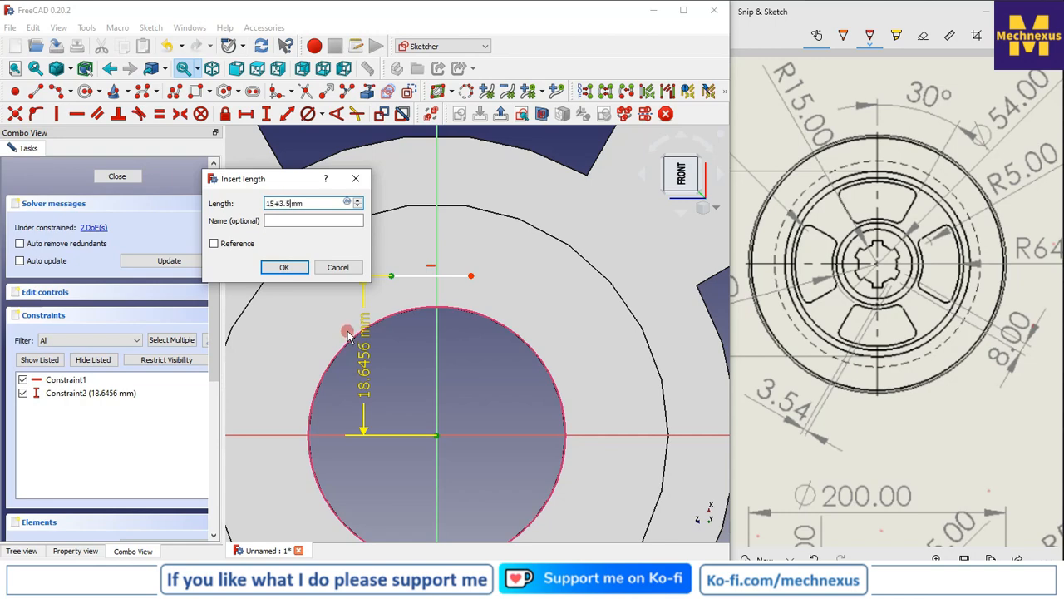
pyautogui.press('Return')
# - Set the horizontal line's length to 8 mm
pyautogui.scroll(2, 429, 270)
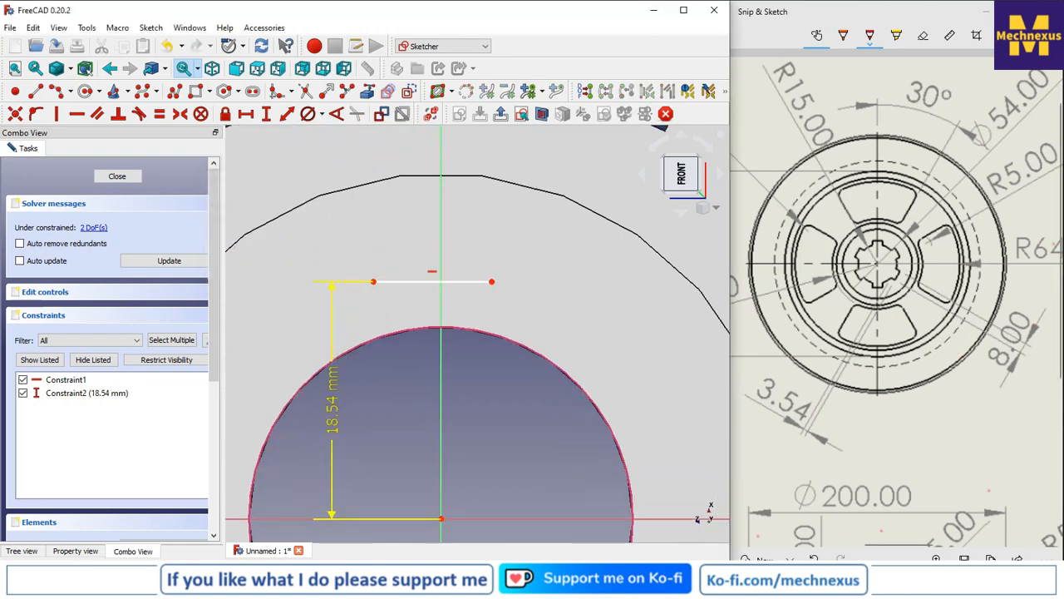
pyautogui.click(408, 287)
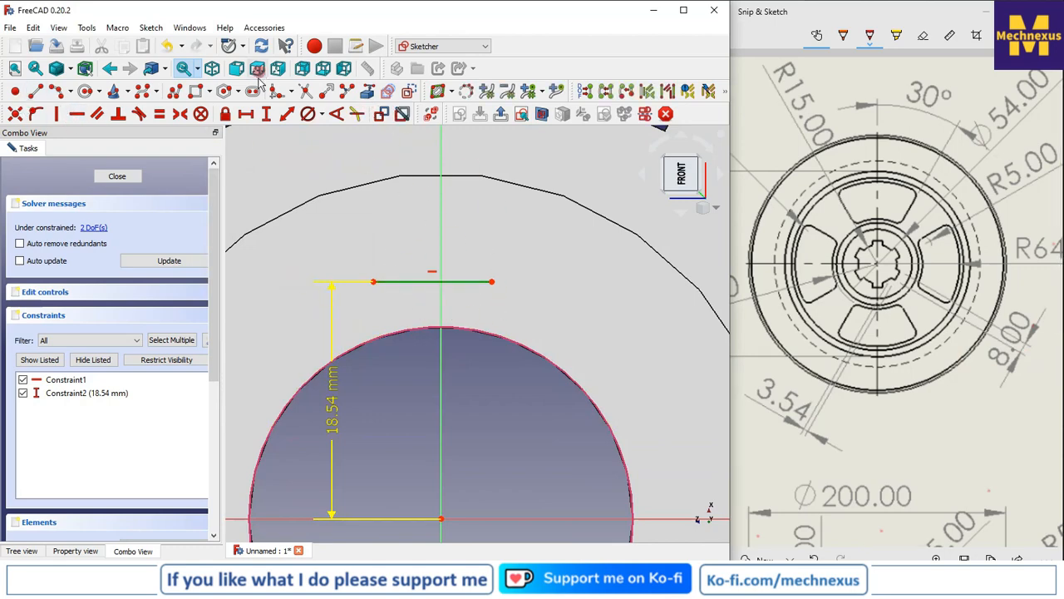
pyautogui.click(287, 116)
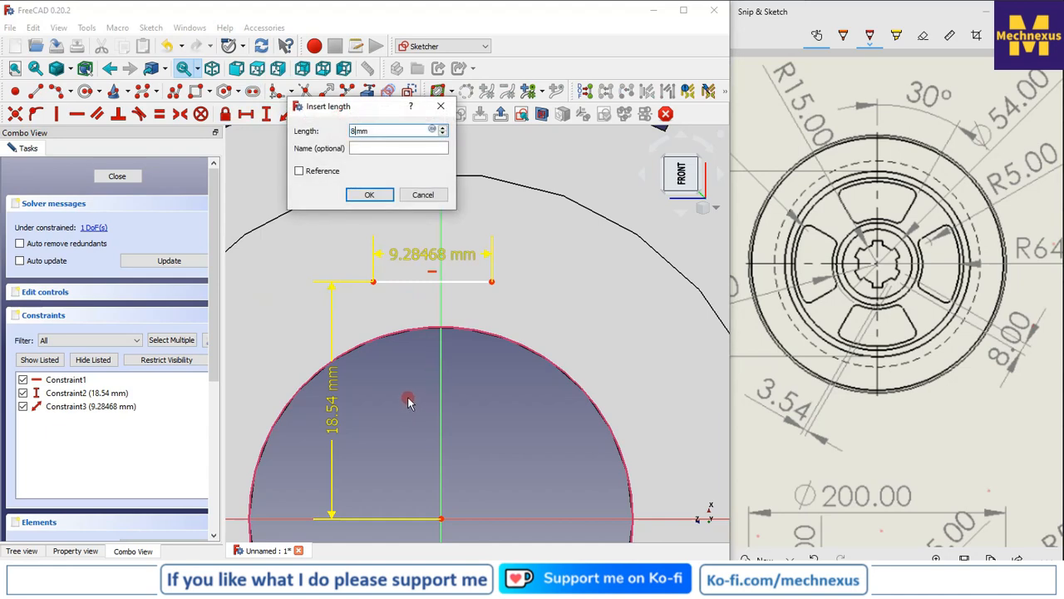
pyautogui.write('8')
pyautogui.press('Return')
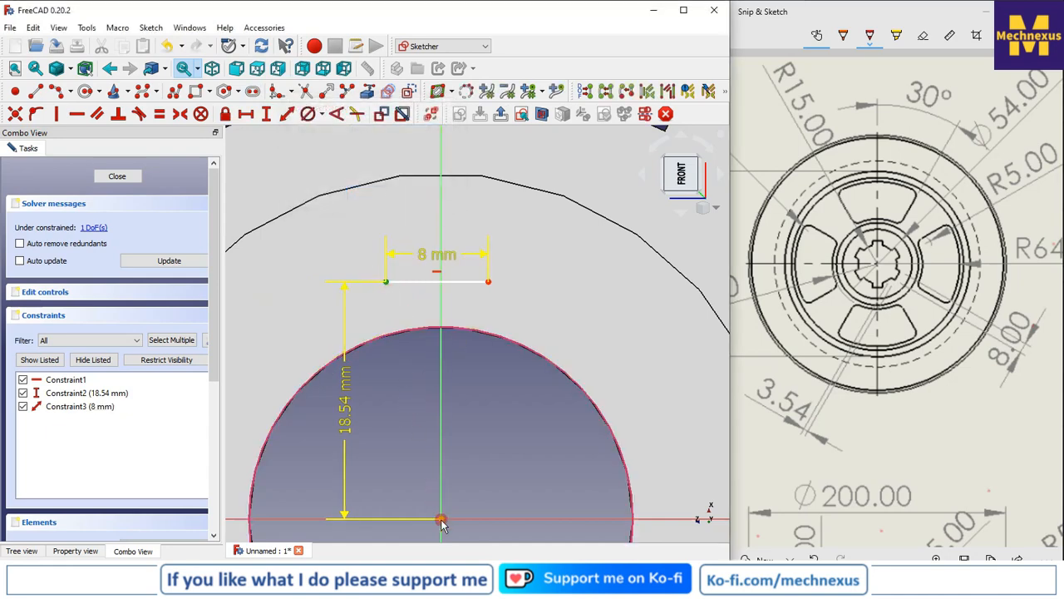
# - Constrain the line's left end 4 mm horizontally from the origin and move the 8 mm and 4 mm dimension labels above the line
pyautogui.click(246, 114)
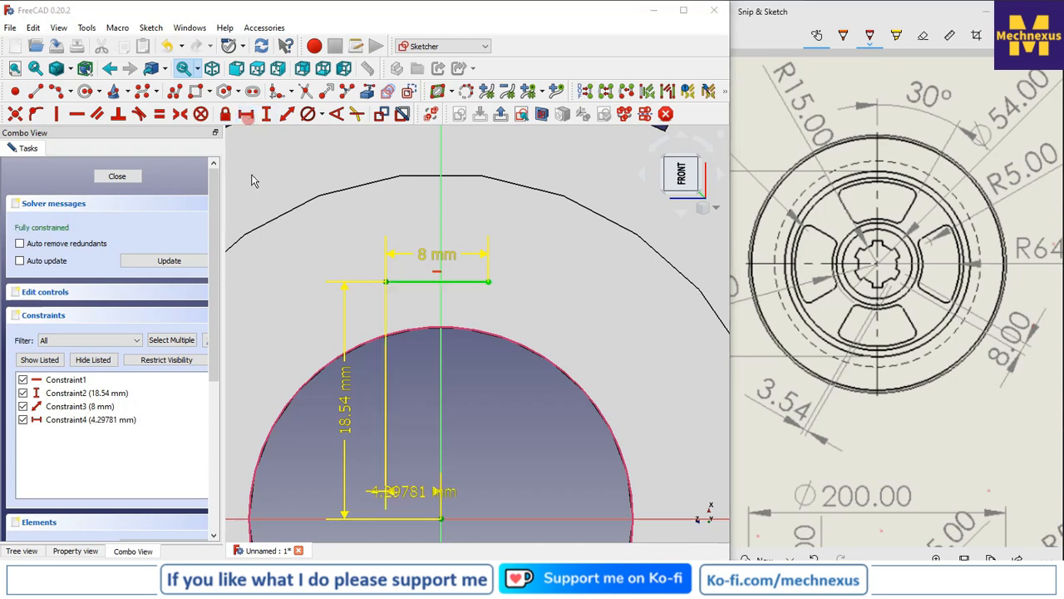
pyautogui.press('Return')
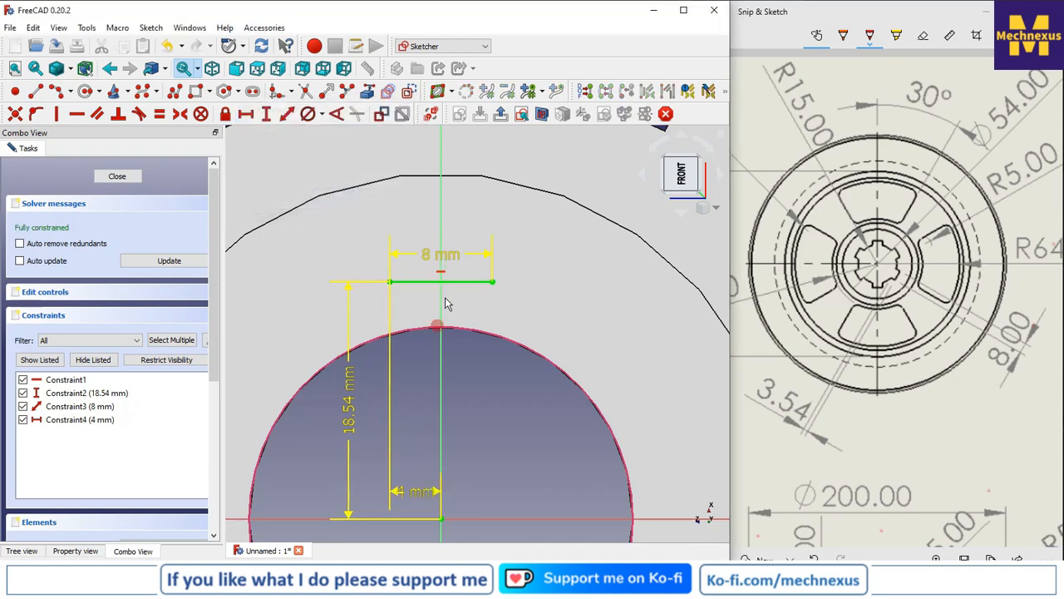
pyautogui.moveTo(445, 255)
pyautogui.mouseDown()
pyautogui.moveTo(470, 451)
pyautogui.moveTo(435, 183)
pyautogui.mouseUp()
pyautogui.scroll(1, 457, 322)
pyautogui.moveTo(405, 529)
pyautogui.mouseDown()
pyautogui.moveTo(399, 416)
pyautogui.moveTo(353, 223)
pyautogui.moveTo(328, 223)
pyautogui.mouseUp()
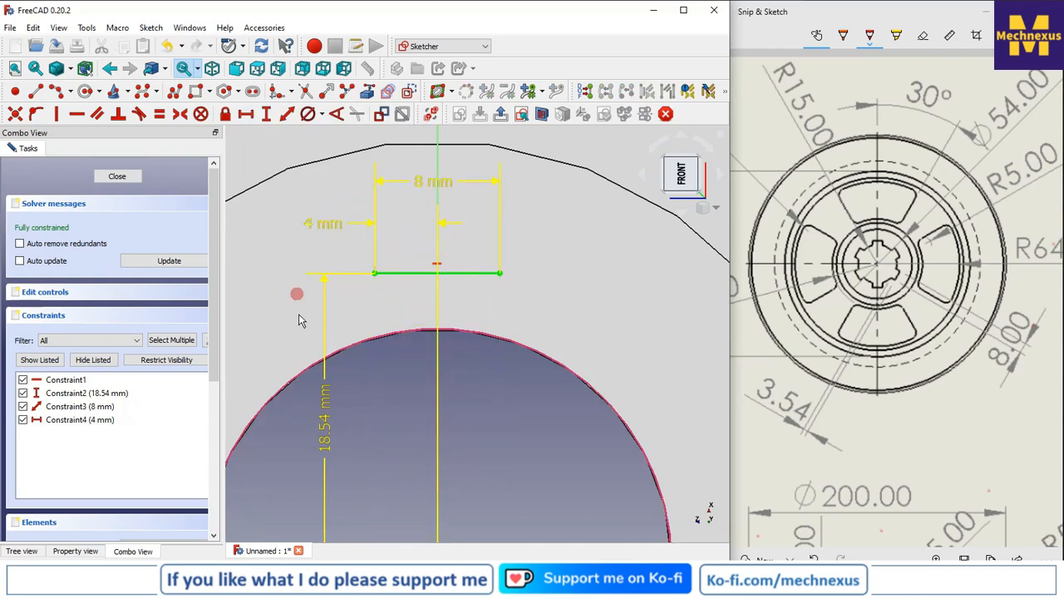
# - Draw two vertical lines from the ends of the 8 mm line down to the referenced bore edge
pyautogui.click(35, 90)
pyautogui.click(376, 271)
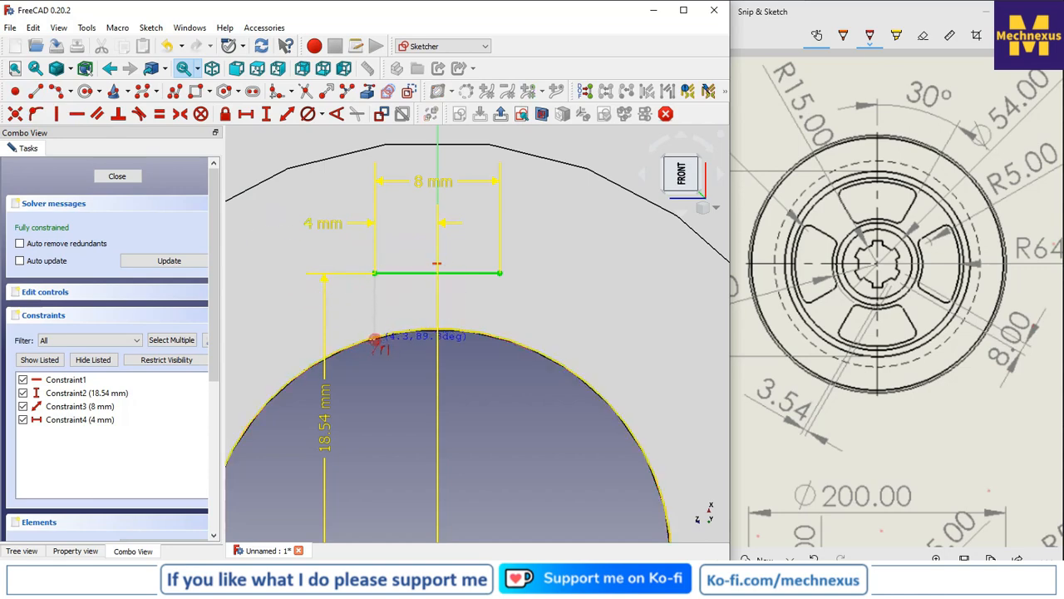
pyautogui.click(369, 347)
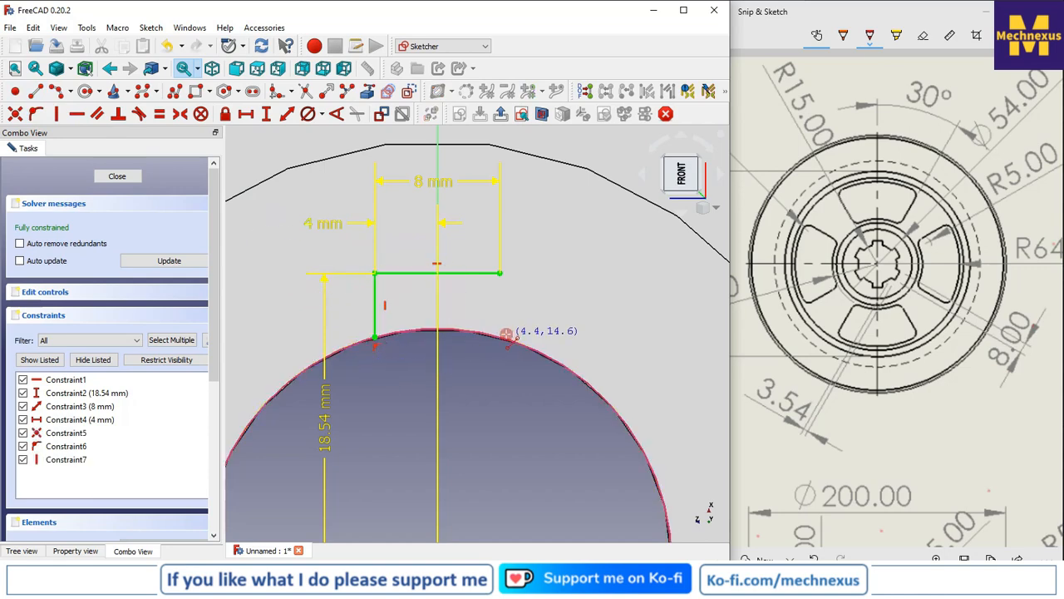
pyautogui.click(500, 274)
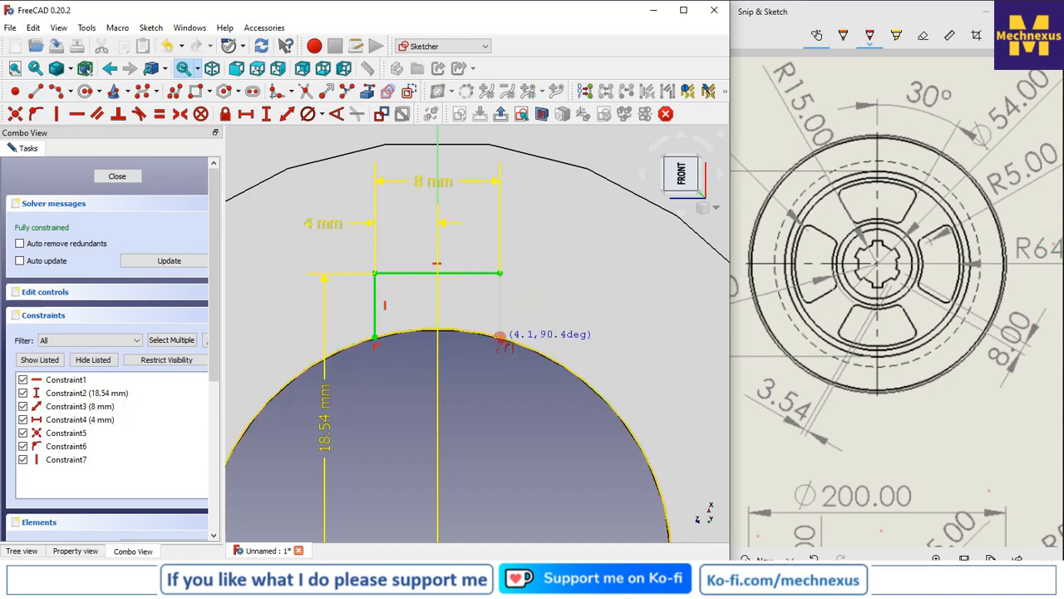
pyautogui.click(498, 339)
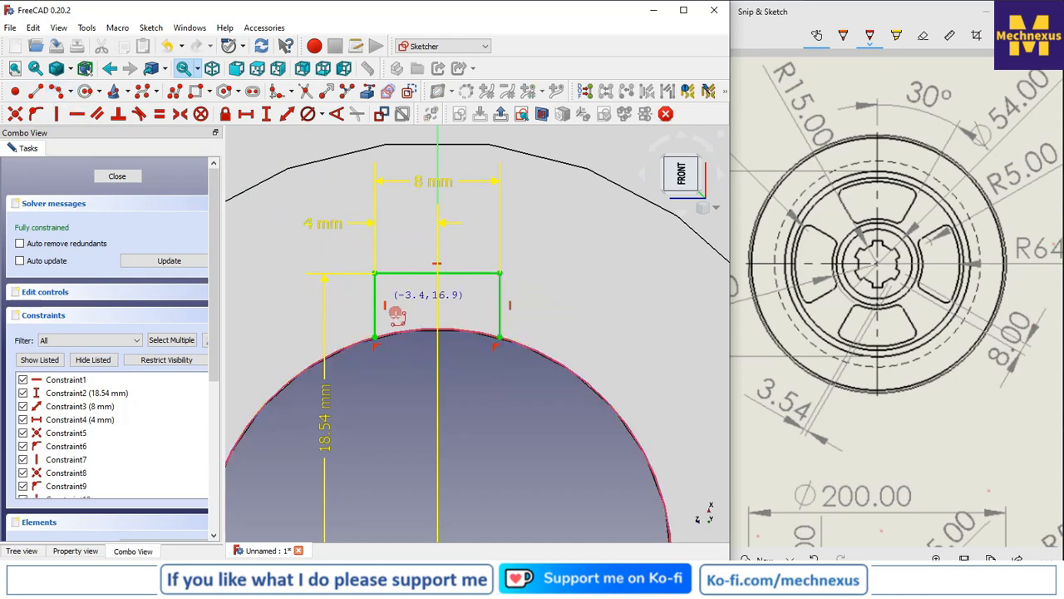
# - Close the notch profile with an arc between the vertical lines' lower ends and make it equal to the bore edge
pyautogui.click(376, 343)
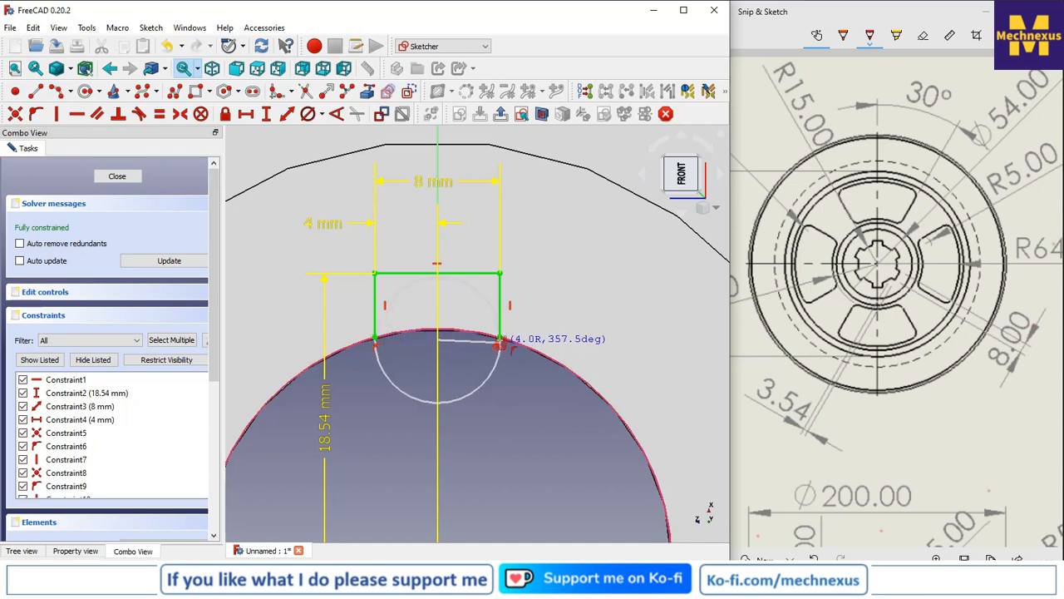
pyautogui.click(499, 340)
pyautogui.click(464, 320)
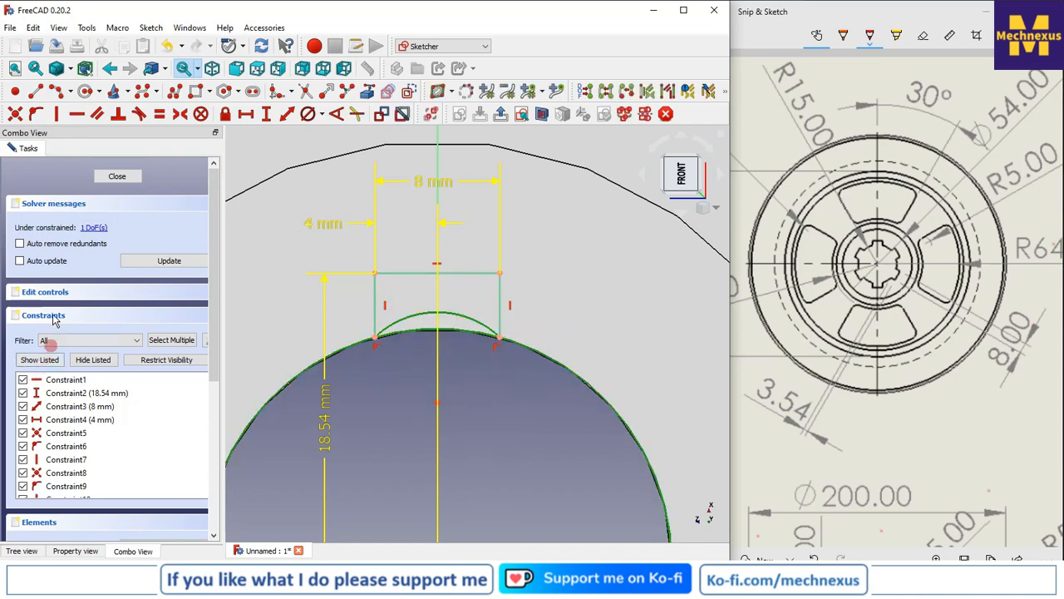
pyautogui.click(160, 114)
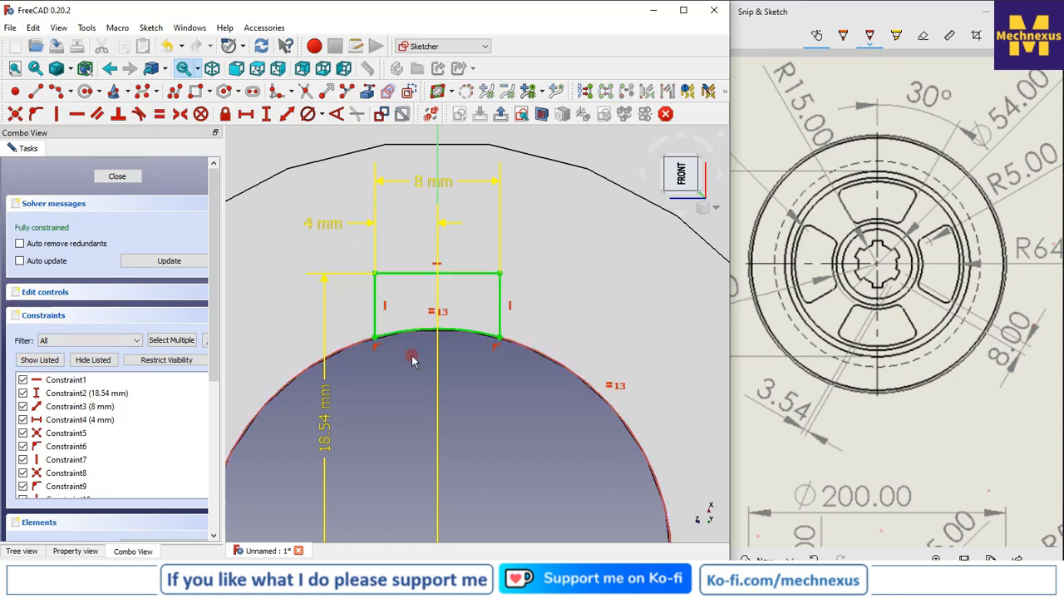
# - Close the sketch and cut the notch profile through the whole hub as a Through all pocket
pyautogui.scroll(-5, 409, 359)
pyautogui.click(119, 178)
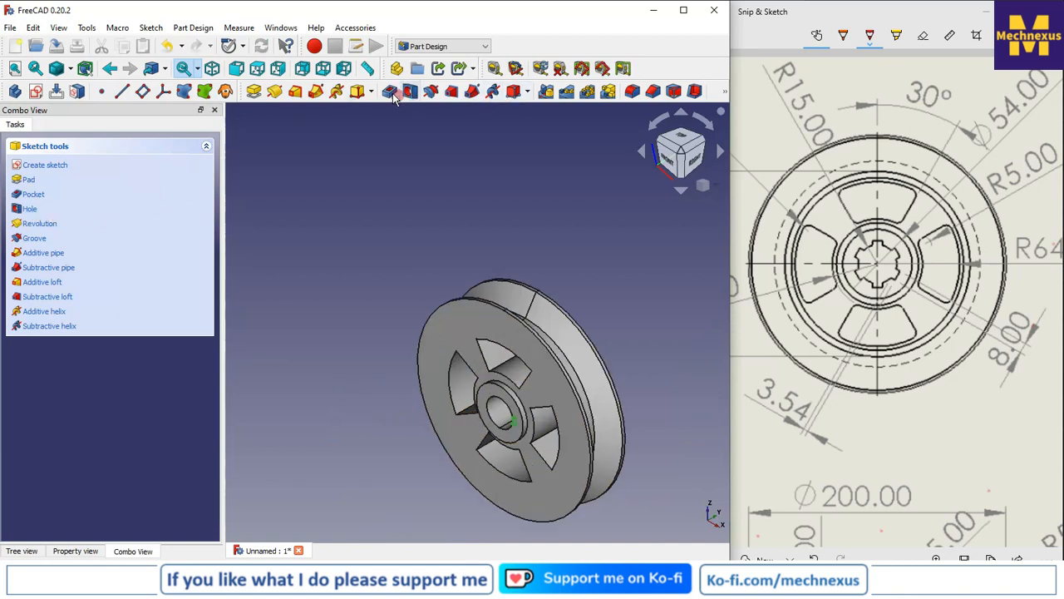
pyautogui.click(140, 206)
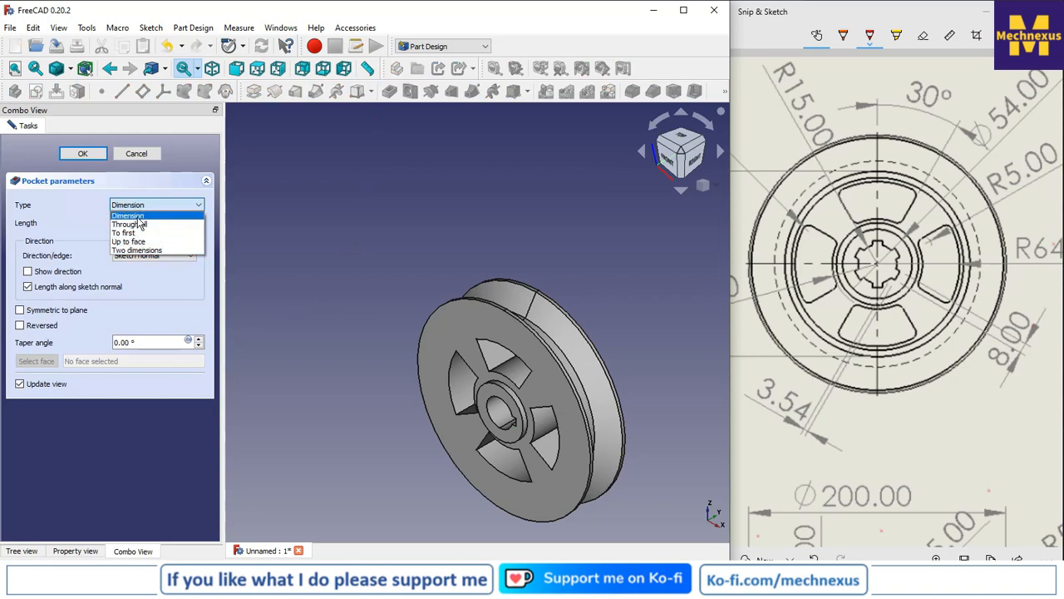
pyautogui.click(131, 223)
pyautogui.click(77, 156)
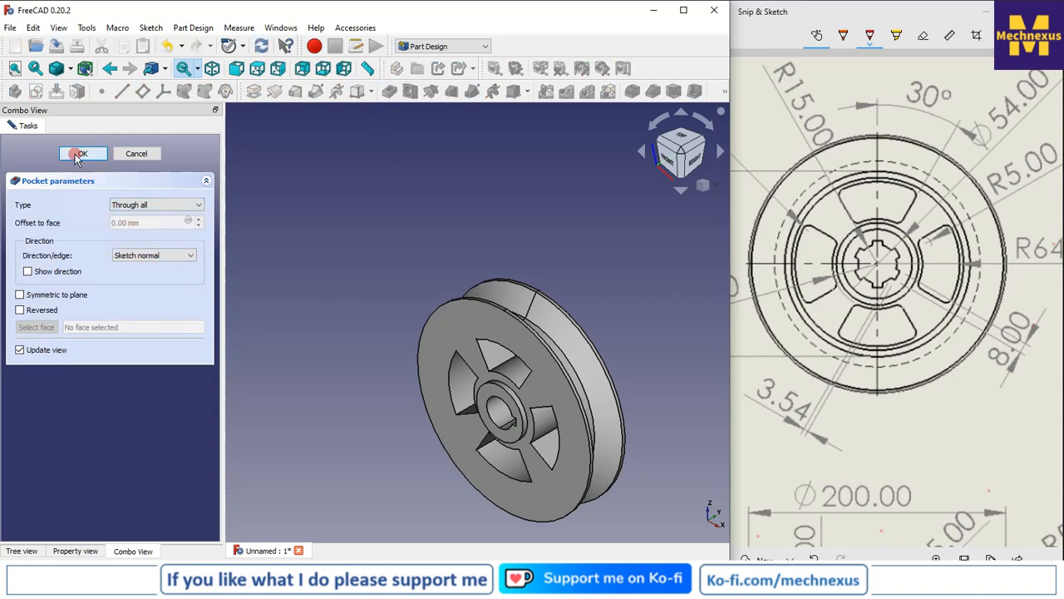
# - Create a polar pattern of the notch pocket around the base Y axis with 6 occurrences over 360°
pyautogui.click(20, 553)
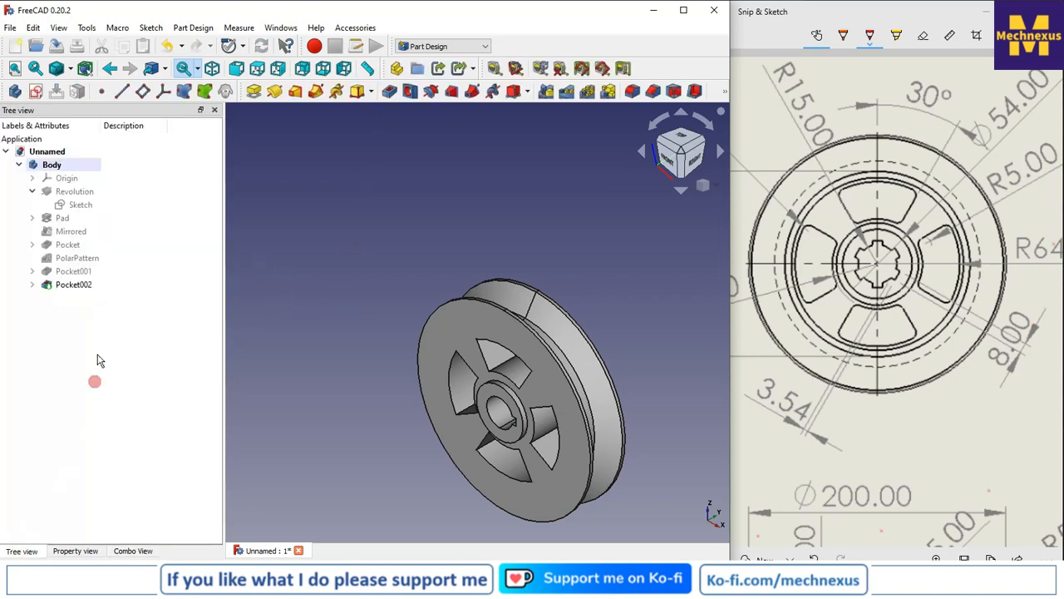
pyautogui.click(75, 284)
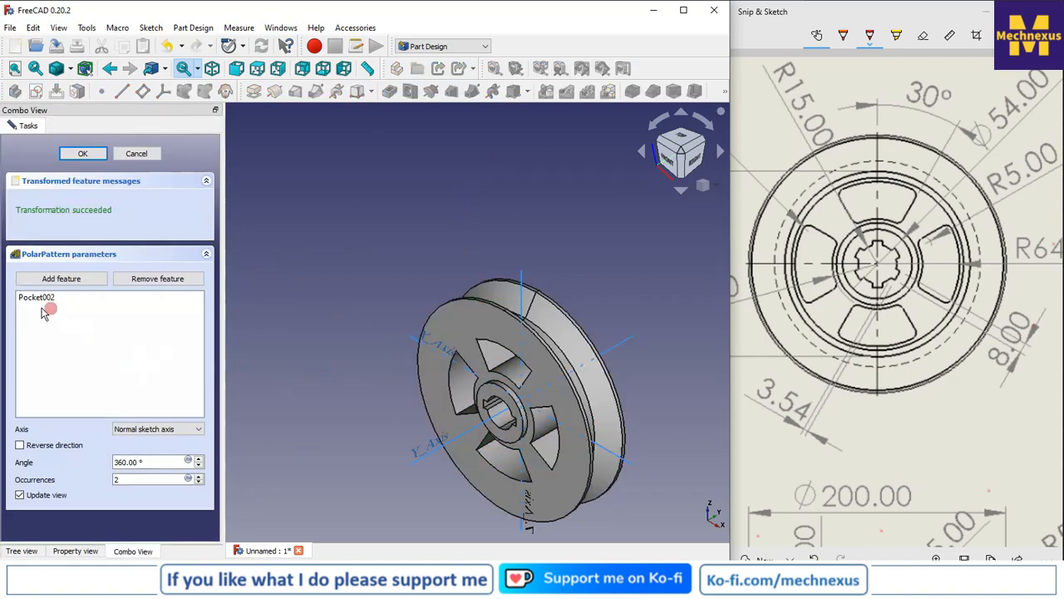
pyautogui.click(143, 429)
pyautogui.click(133, 492)
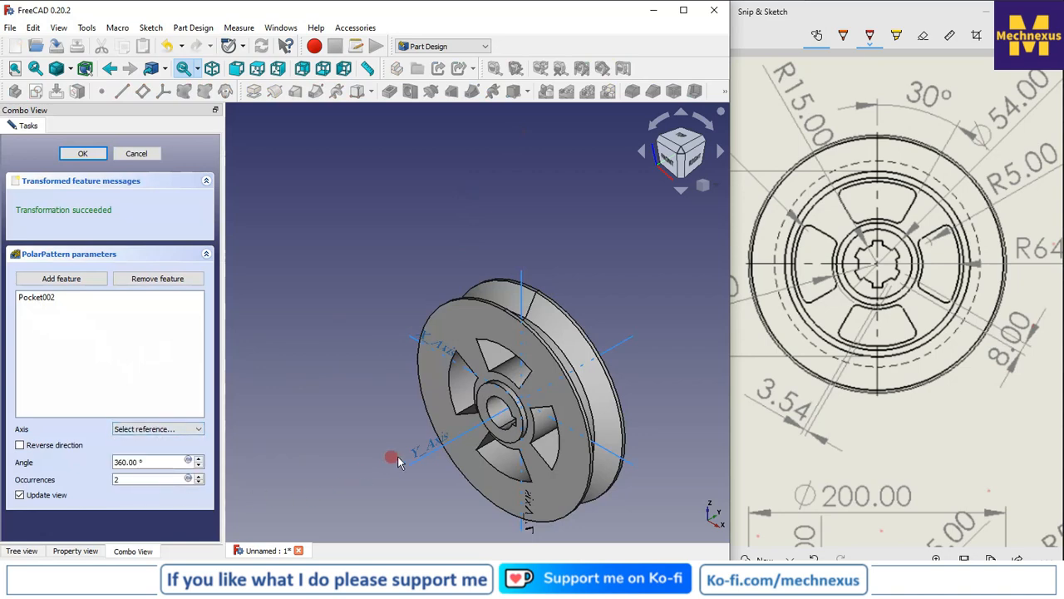
pyautogui.click(421, 462)
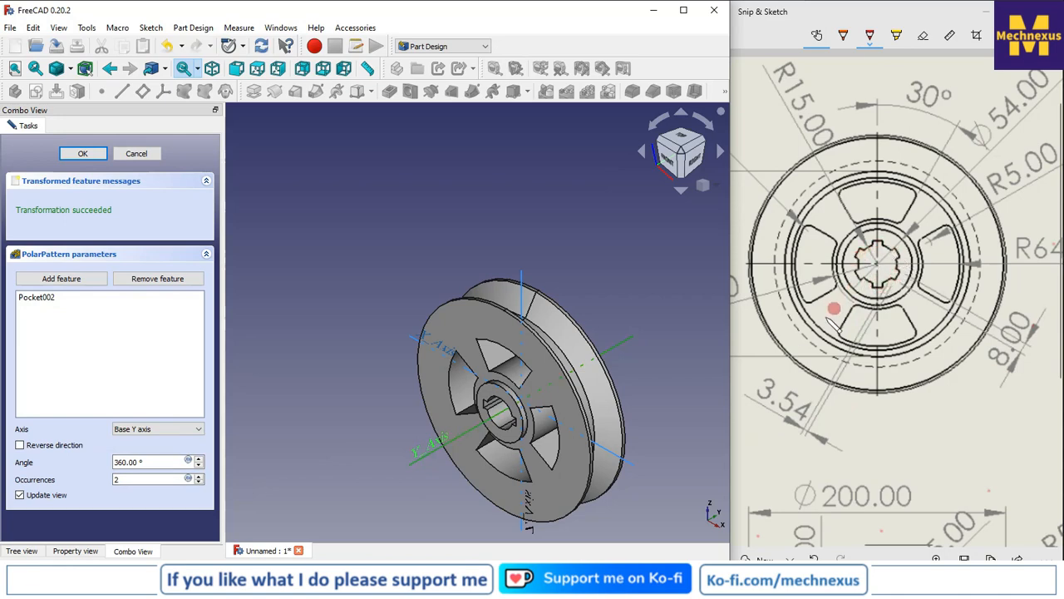
pyautogui.doubleClick(117, 479)
pyautogui.write('6')
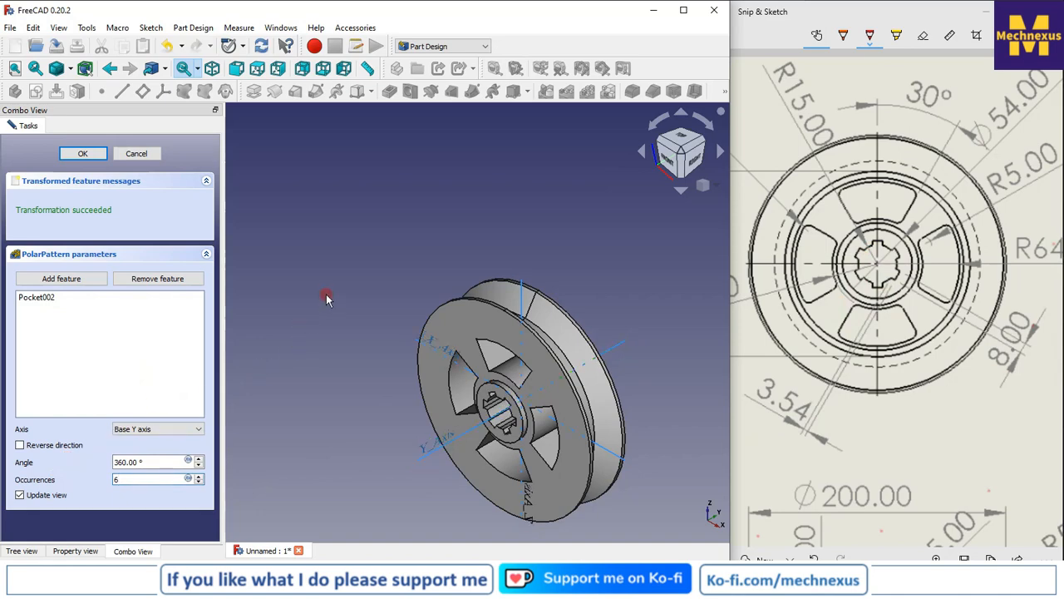
pyautogui.click(85, 154)
# - Compare the splined pulley with the full drawing and examine the corners inside its four slots
pyautogui.click(669, 163)
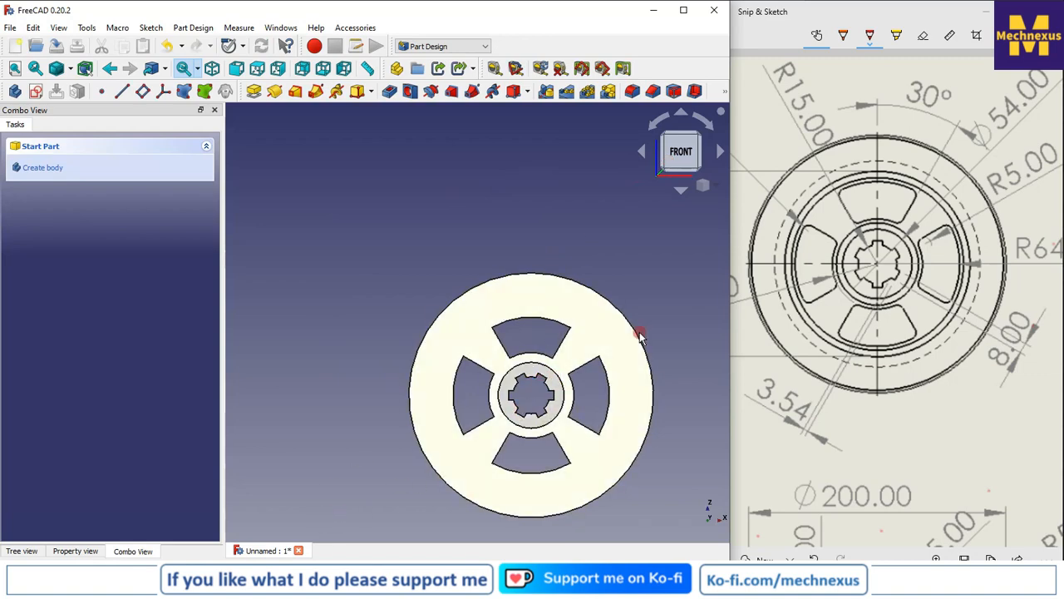
pyautogui.scroll(-3, 524, 357)
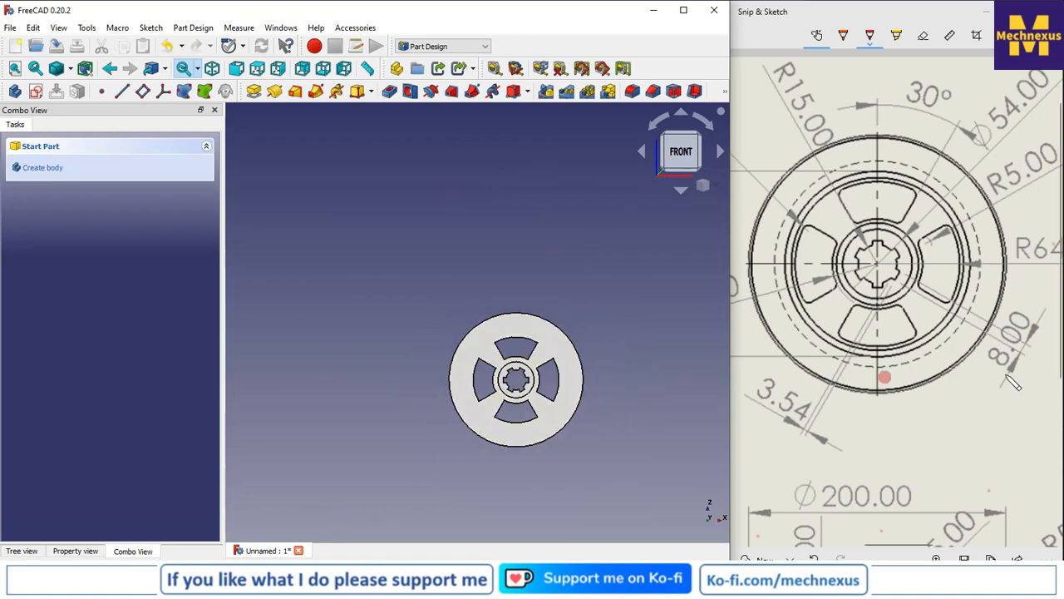
pyautogui.keyDown('ctrl'); pyautogui.scroll(-4, 886, 407); pyautogui.keyUp('ctrl')
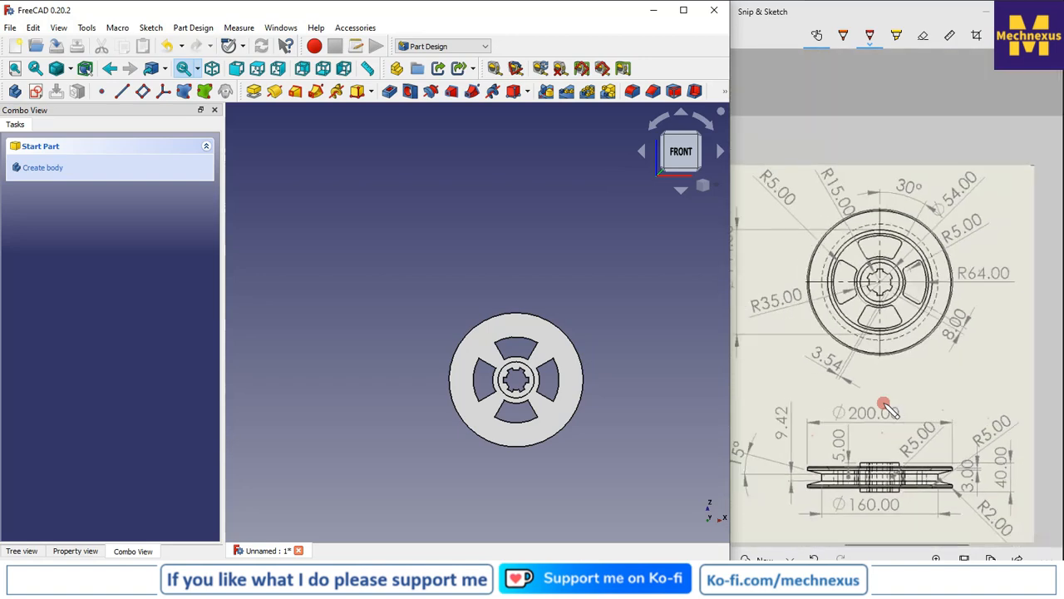
pyautogui.click(716, 191)
pyautogui.click(752, 192)
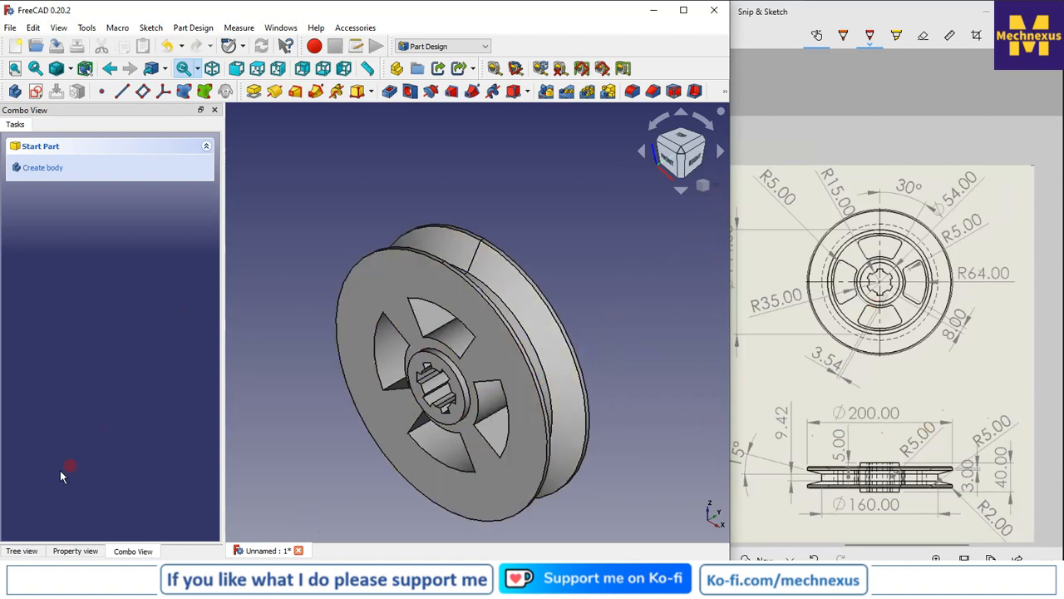
pyautogui.click(20, 551)
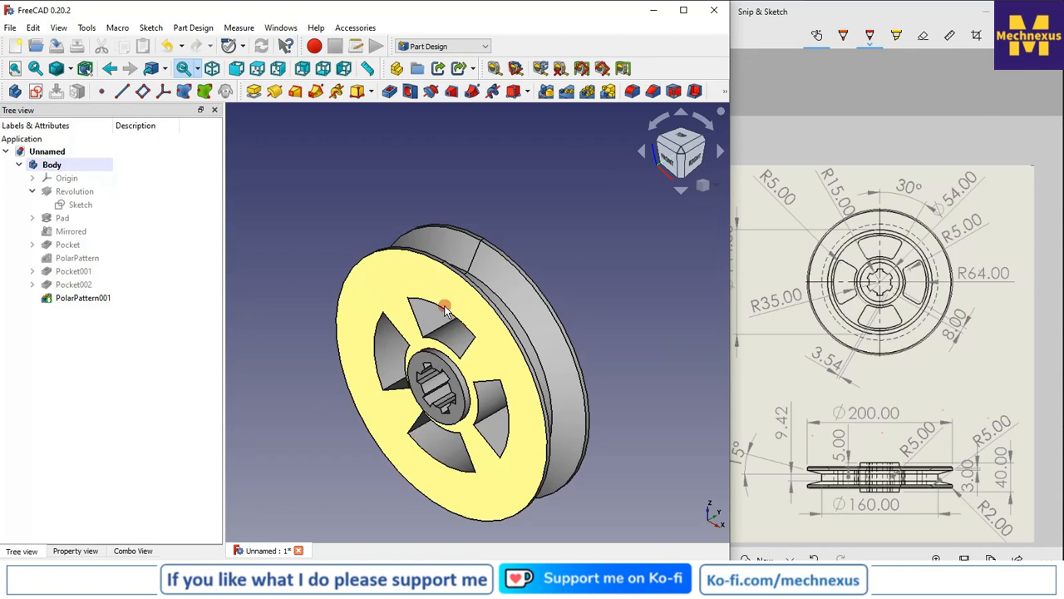
pyautogui.scroll(3, 438, 321)
pyautogui.moveTo(442, 322); pyautogui.dragTo(442, 263, button='middle')
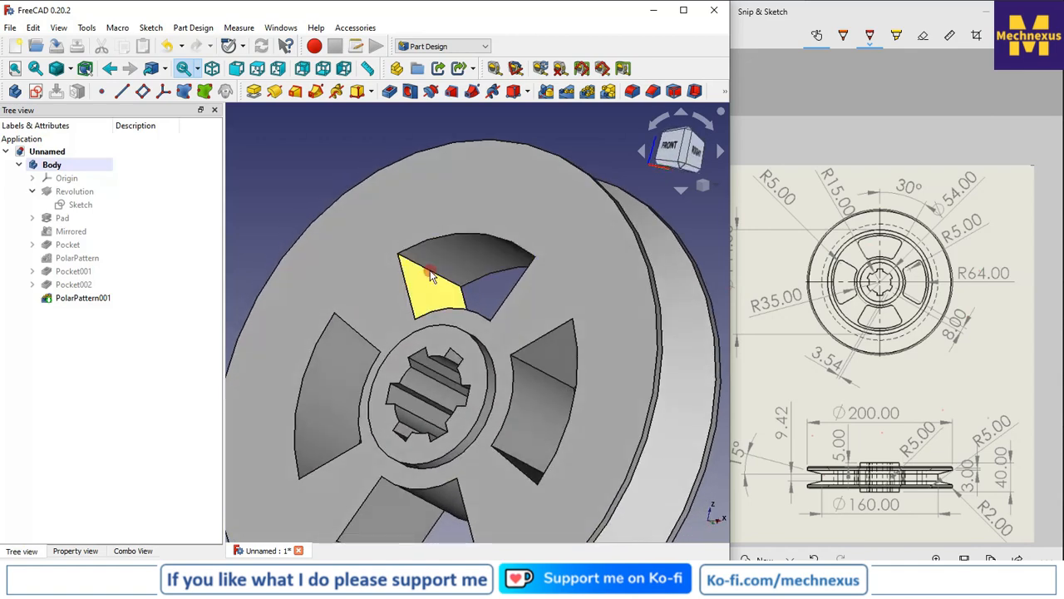
pyautogui.scroll(-4, 459, 291)
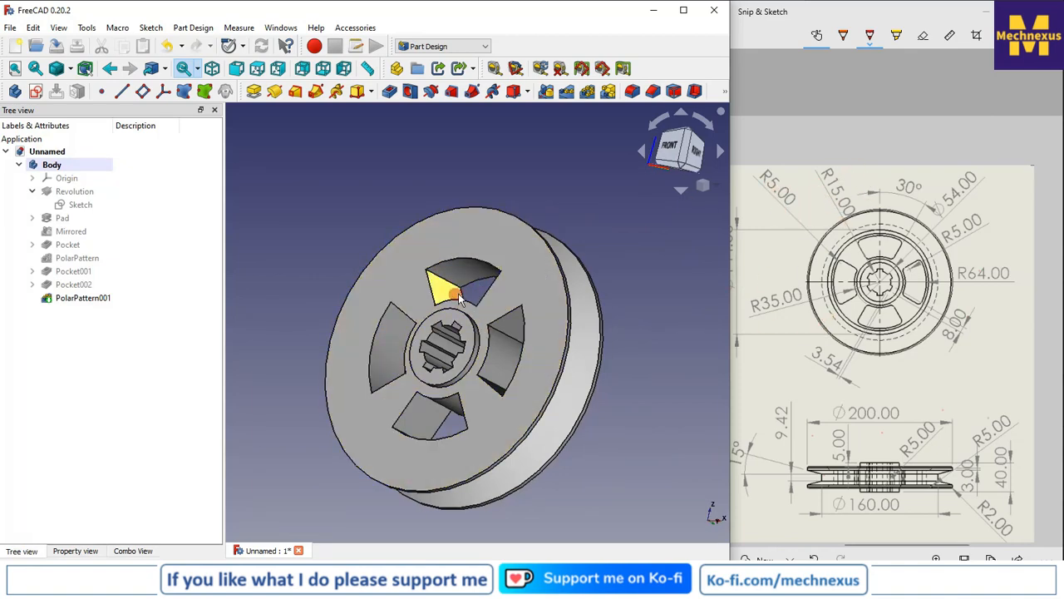
pyautogui.scroll(3, 457, 285)
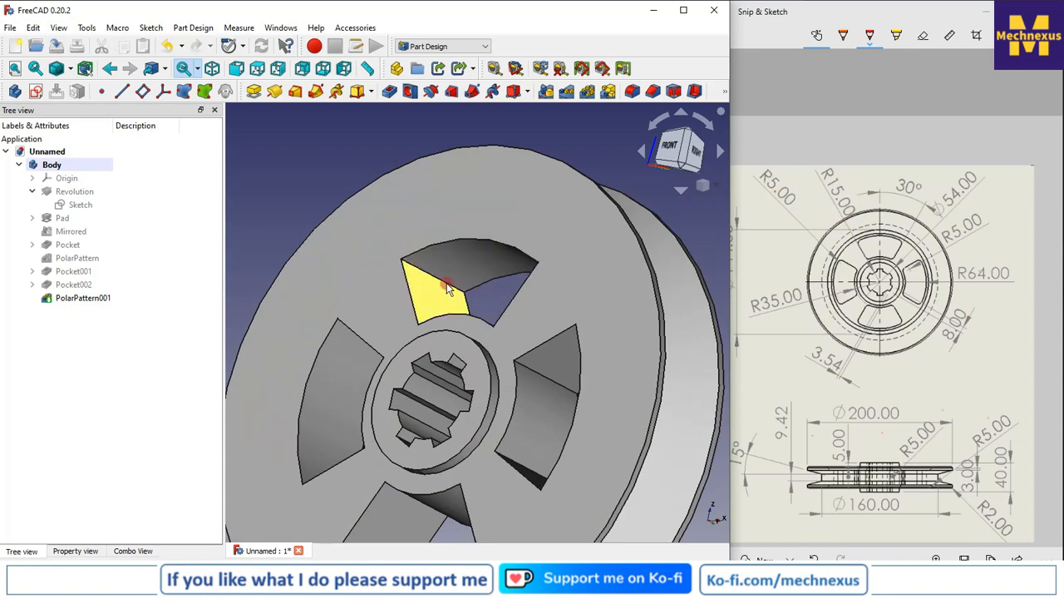
# - Set the material of the final notch polar pattern to Chrome in its display properties and clear the selection
pyautogui.scroll(3, 425, 284)
pyautogui.scroll(-5, 581, 295)
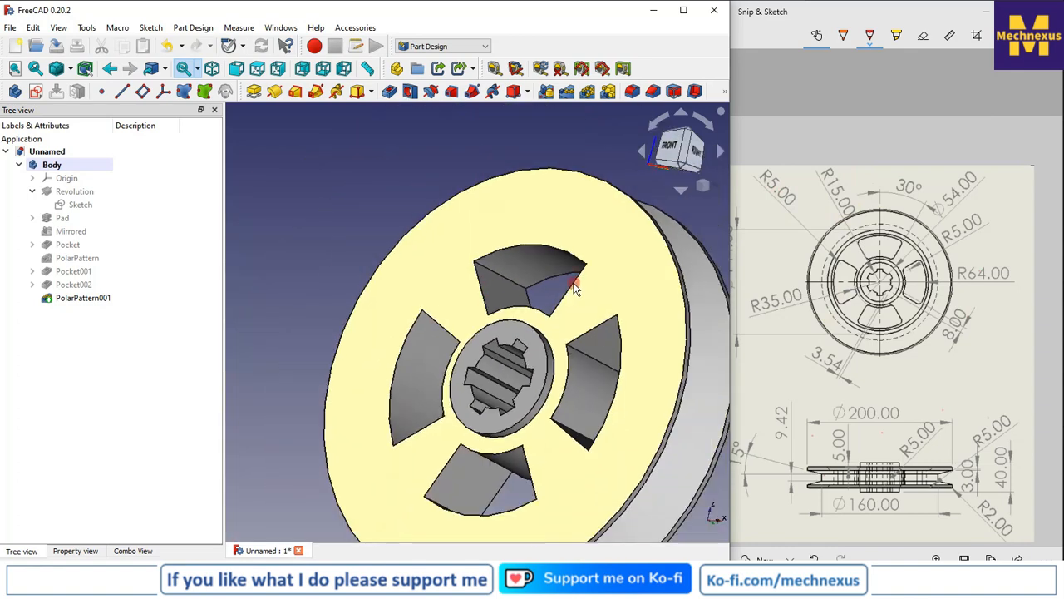
pyautogui.scroll(-5, 573, 287)
pyautogui.rightClick(714, 185)
pyautogui.click(730, 196)
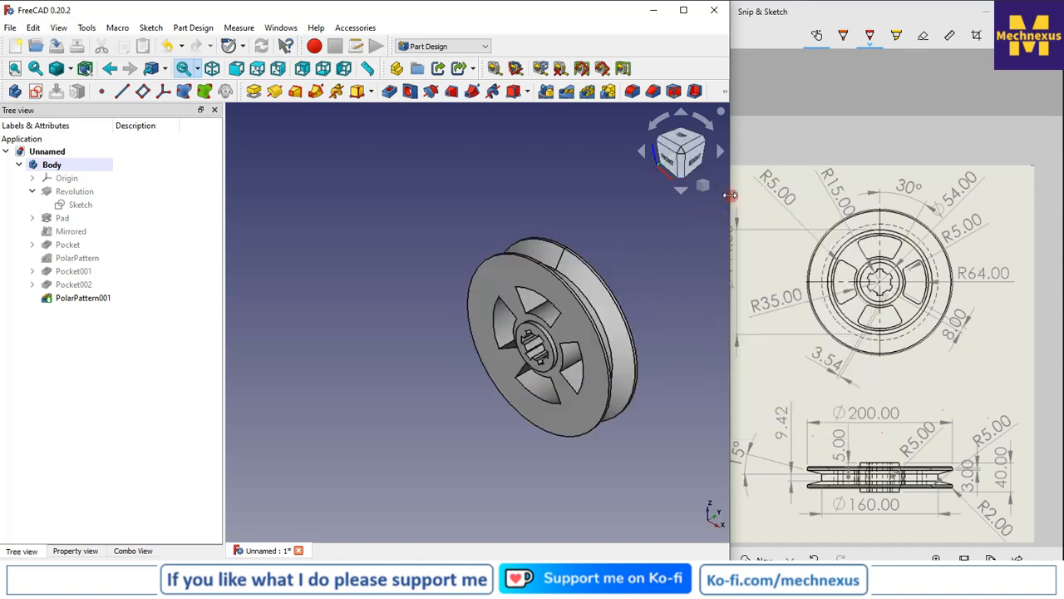
pyautogui.scroll(5, 649, 346)
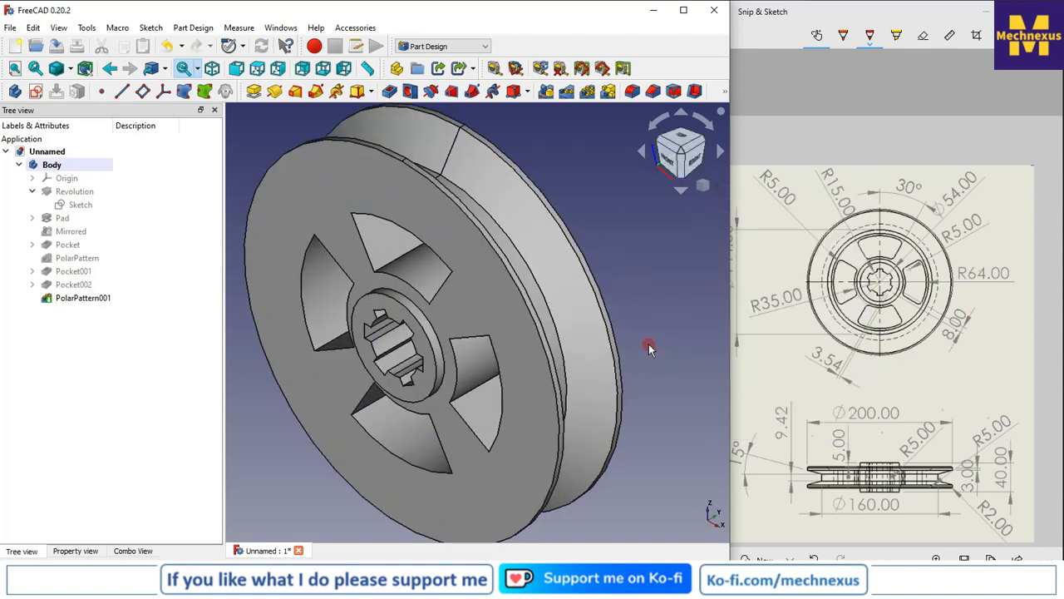
pyautogui.rightClick(52, 298)
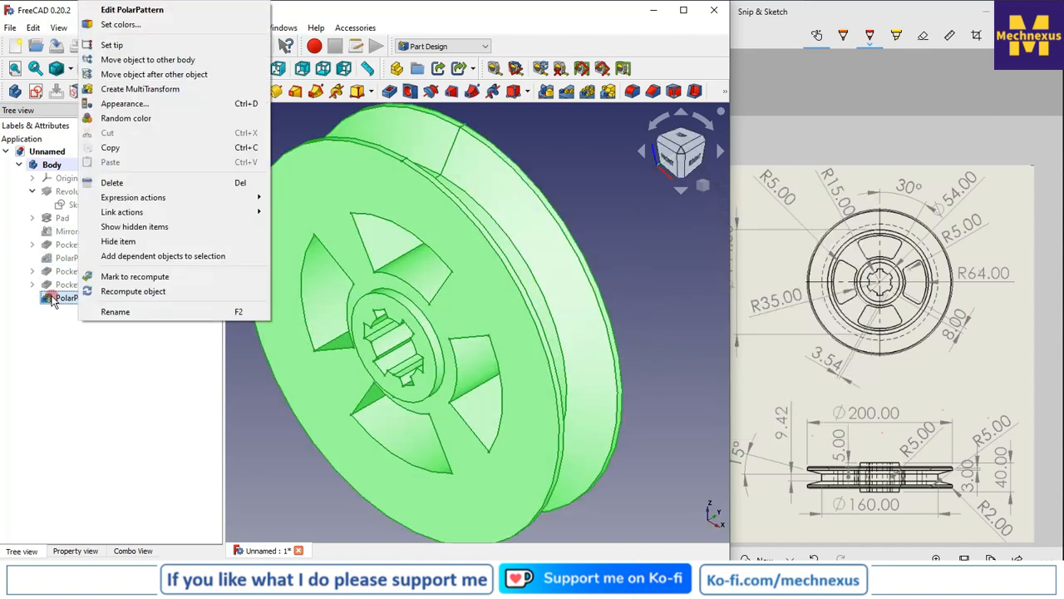
pyautogui.click(120, 103)
pyautogui.click(80, 233)
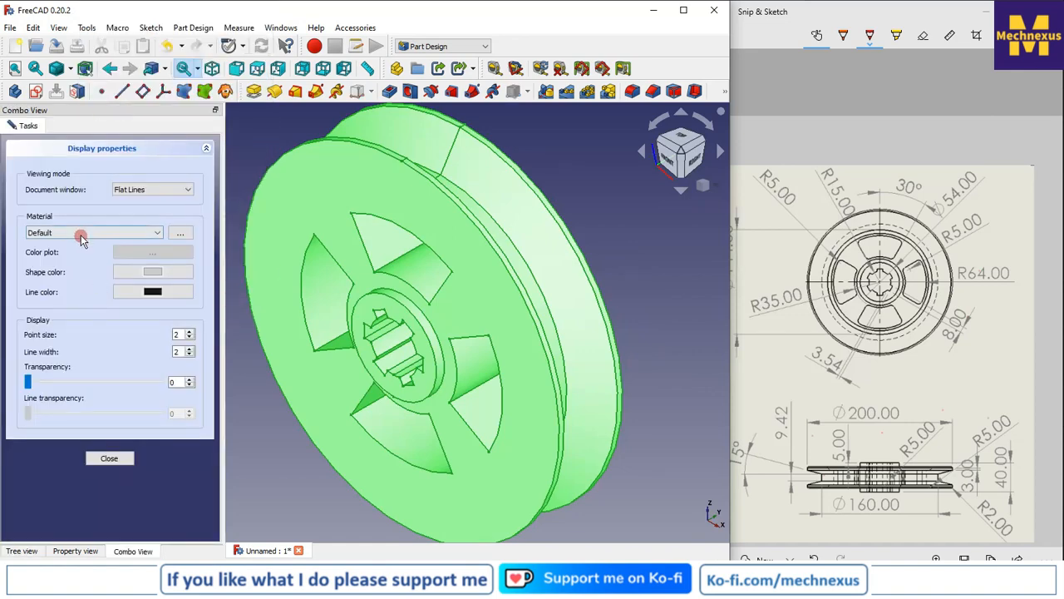
pyautogui.click(51, 287)
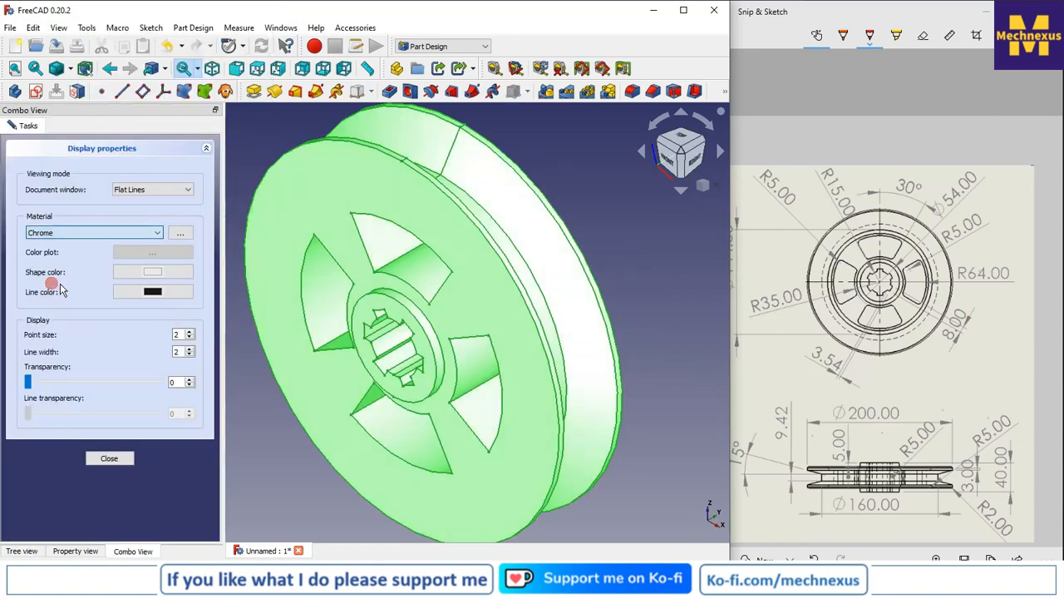
pyautogui.click(109, 459)
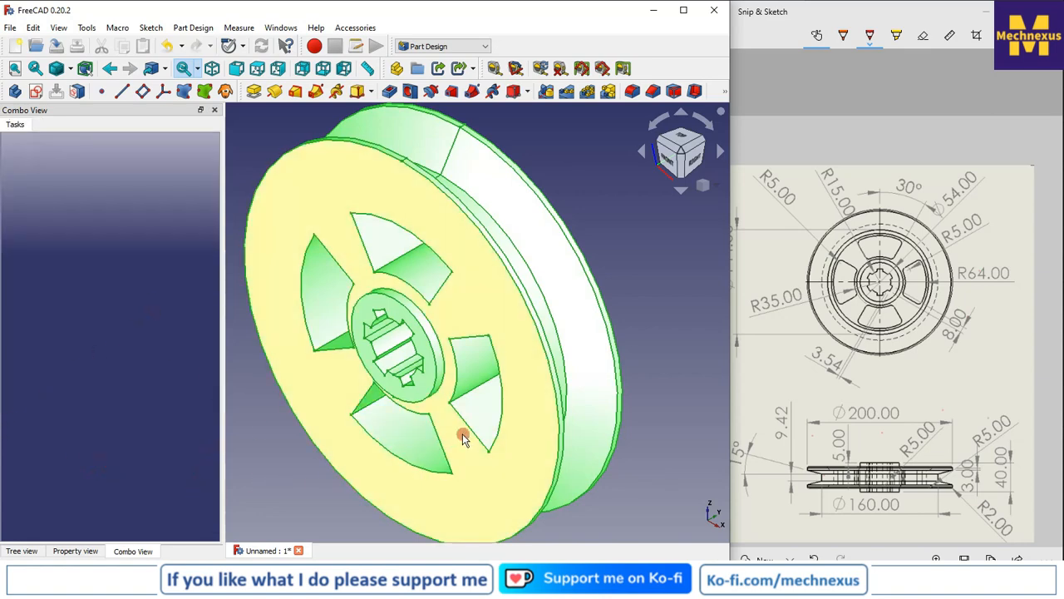
pyautogui.scroll(-4, 458, 435)
pyautogui.click(317, 434)
# - Select the straight corner edges running through the pulley's thickness inside the upper slot
pyautogui.scroll(6, 388, 320)
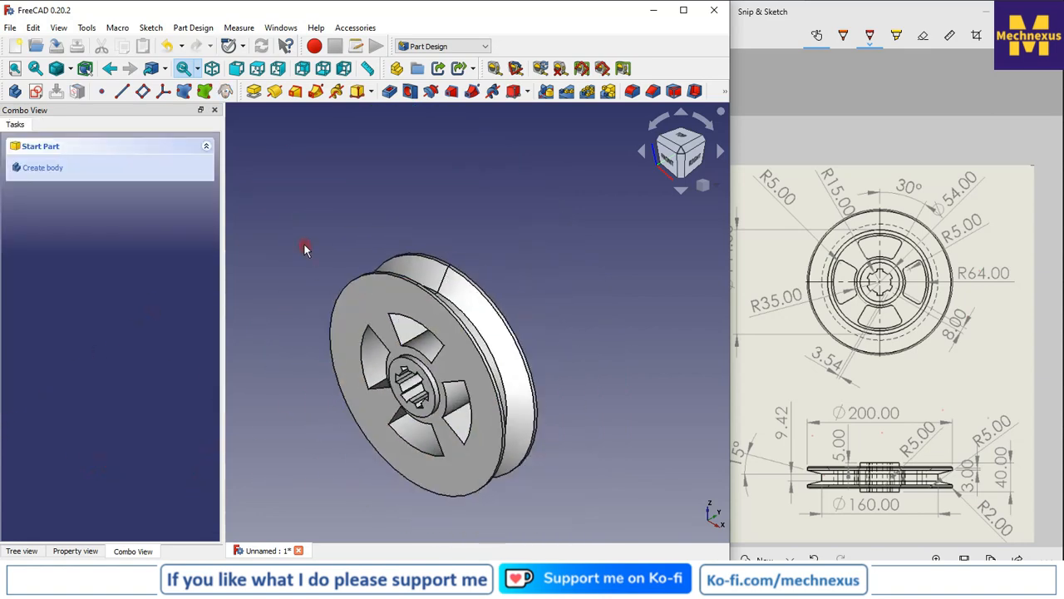
pyautogui.scroll(2, 484, 463)
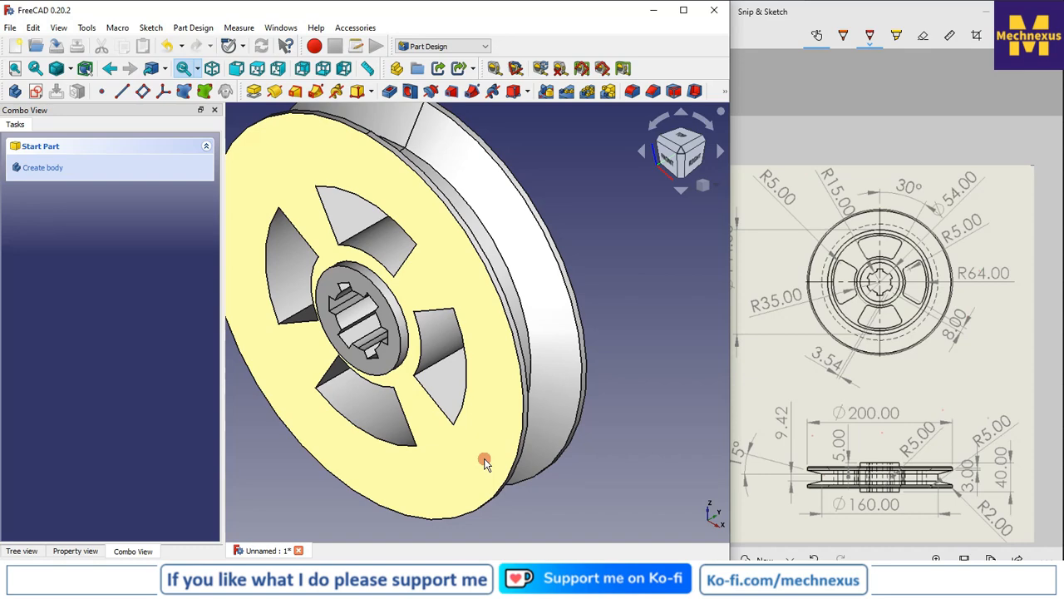
pyautogui.scroll(-2, 485, 463)
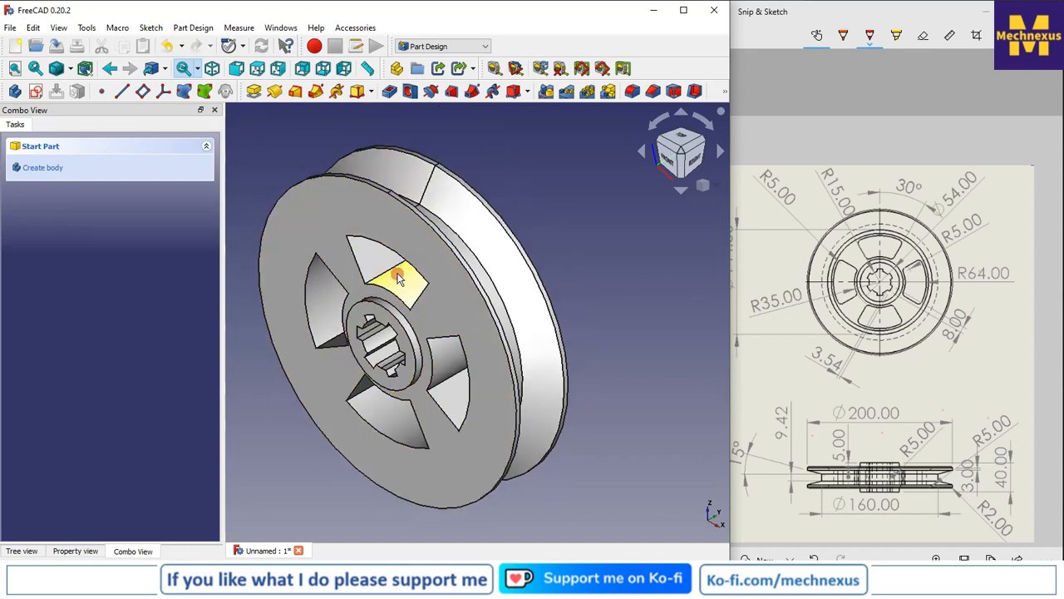
pyautogui.scroll(2, 398, 281)
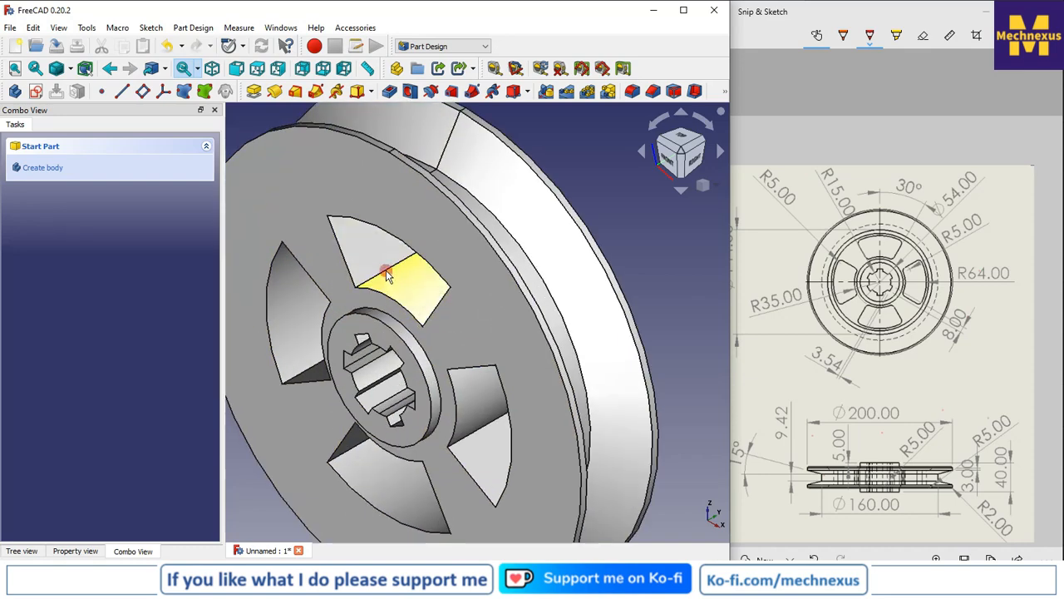
pyautogui.scroll(2, 390, 241)
pyautogui.moveTo(399, 216); pyautogui.dragTo(393, 185, button='middle')
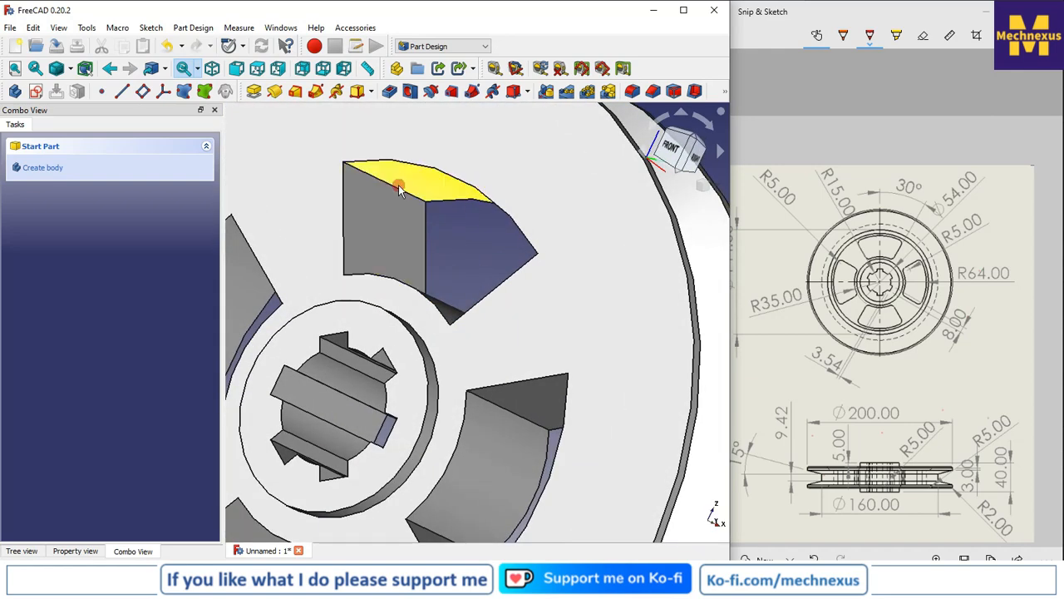
pyautogui.scroll(2, 413, 202)
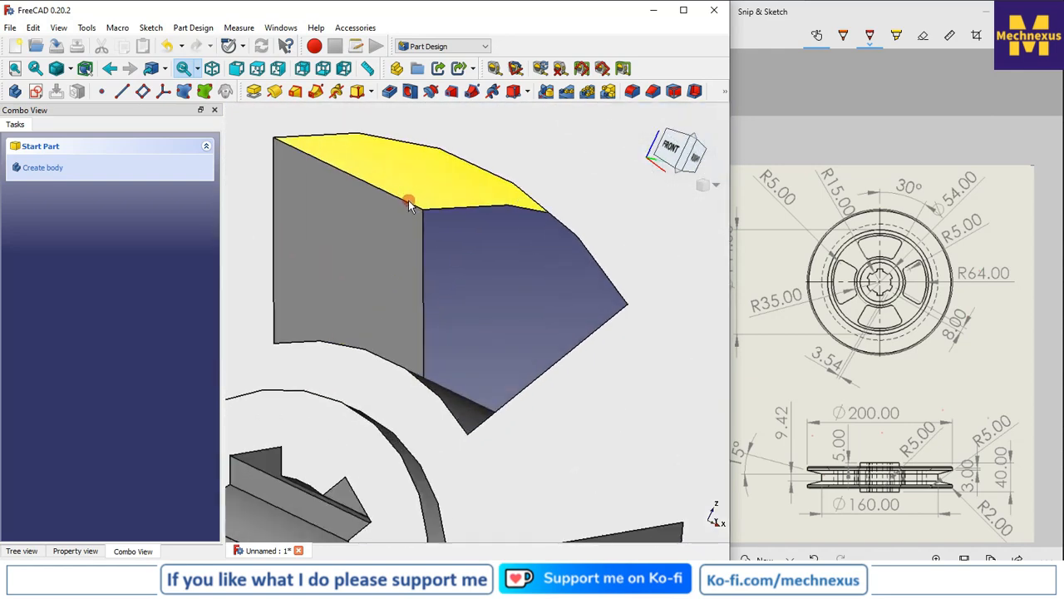
pyautogui.click(405, 202)
pyautogui.scroll(-4, 408, 242)
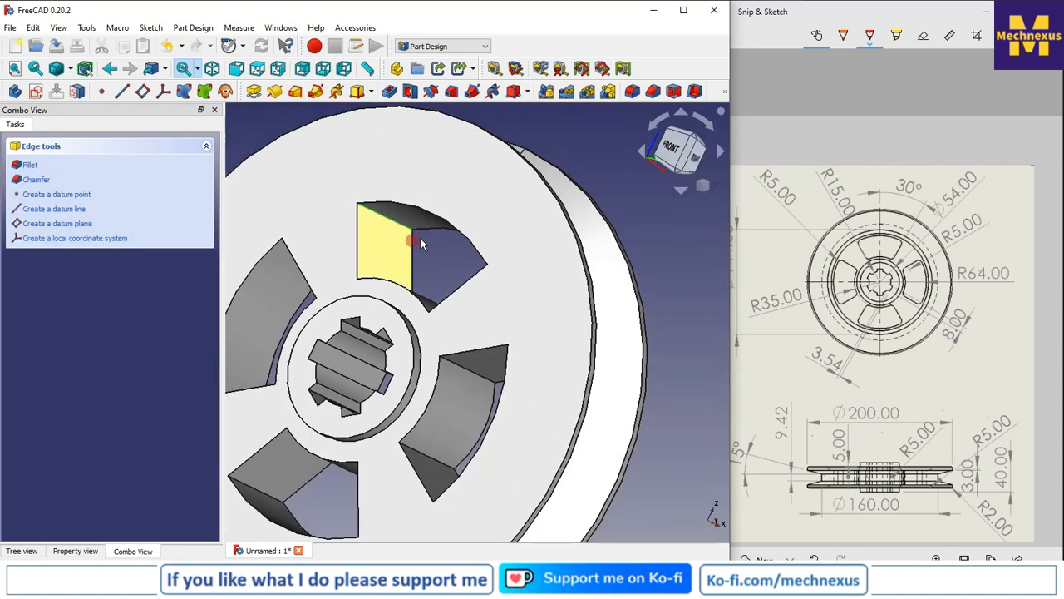
pyautogui.moveTo(427, 243); pyautogui.dragTo(421, 280, button='middle')
pyautogui.scroll(3, 387, 290)
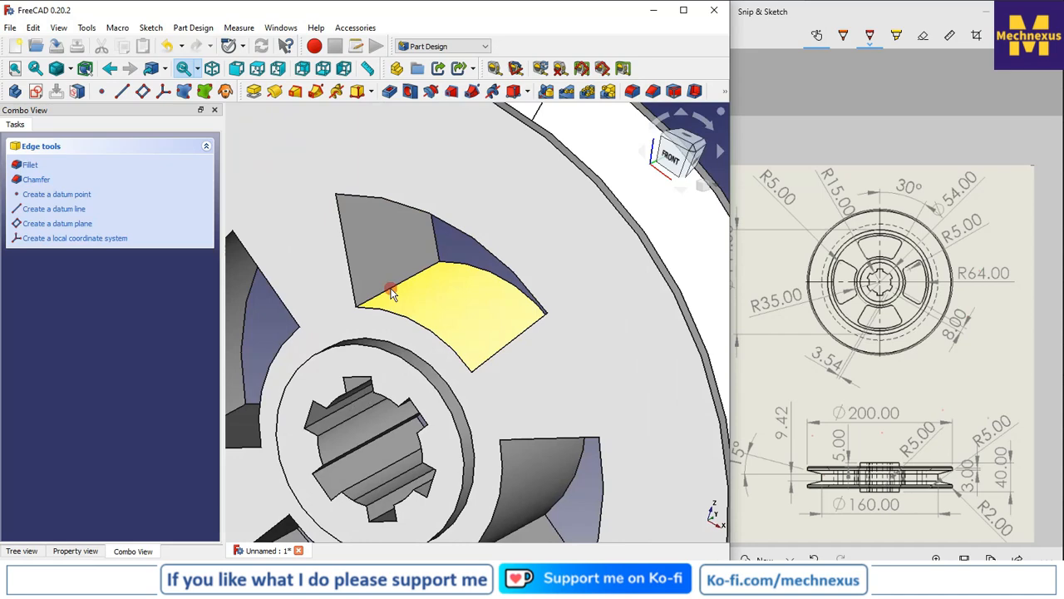
pyautogui.scroll(5, 393, 292)
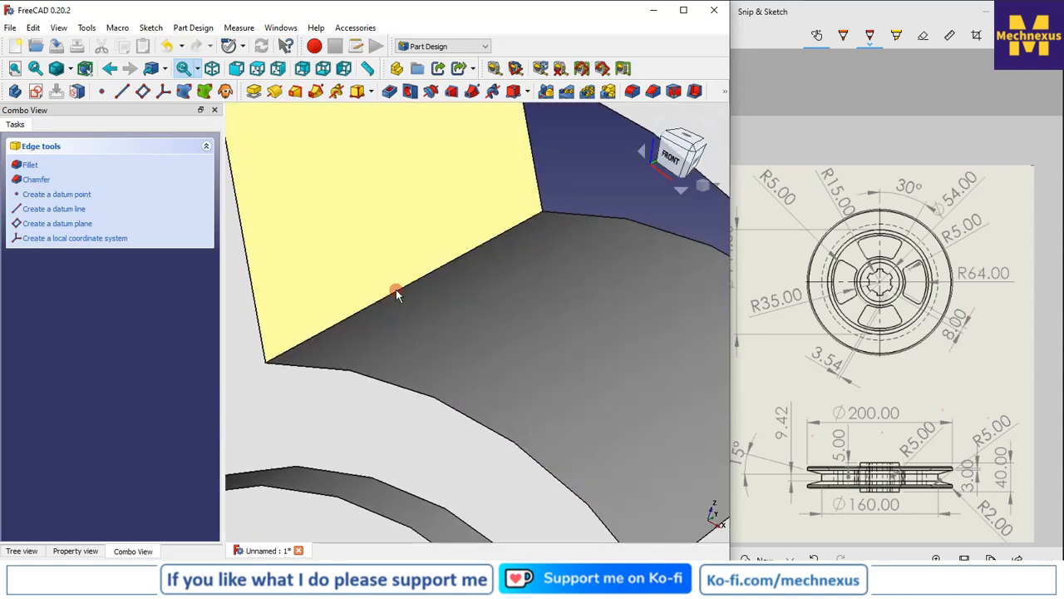
pyautogui.scroll(-10, 391, 291)
pyautogui.moveTo(437, 310); pyautogui.dragTo(474, 341, button='middle')
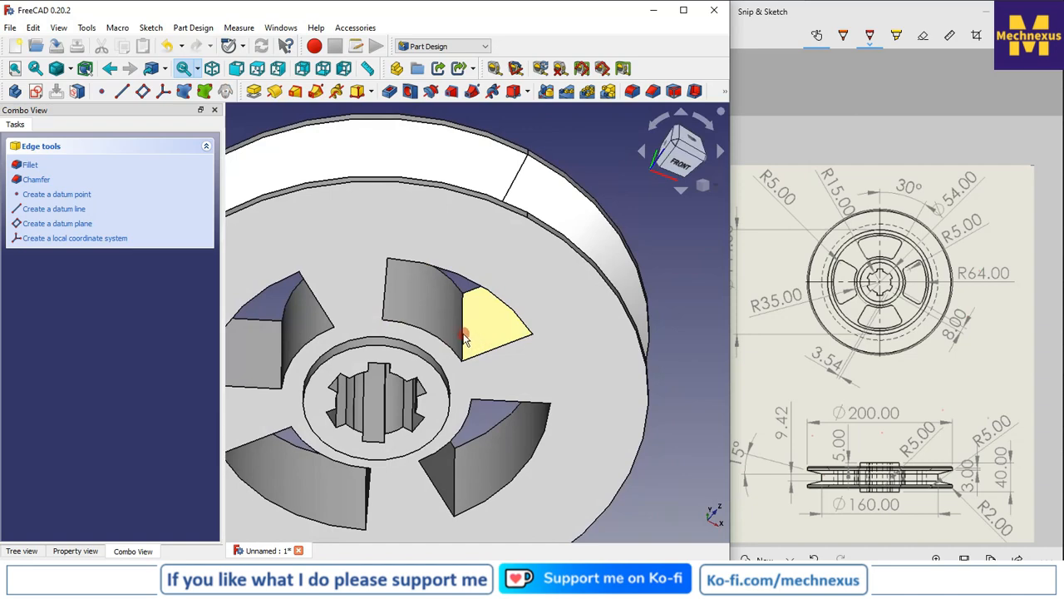